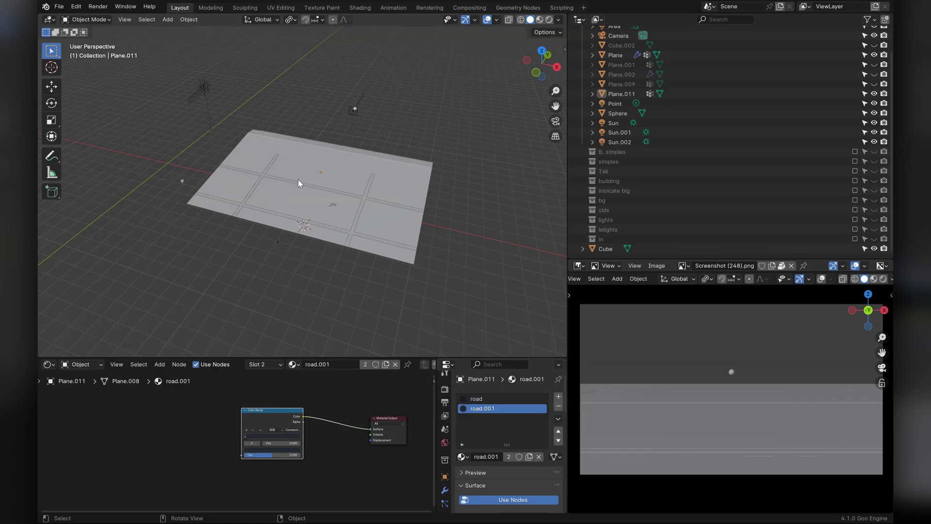
# Examine the ground plane and its road grid from several angles, briefly entering Edit Mode on the roads, and save the file
pyautogui.moveTo(305, 200)
pyautogui.mouseDown(button='middle')
pyautogui.moveTo(280, 171)
pyautogui.moveTo(312, 205)
pyautogui.mouseUp(button='middle')
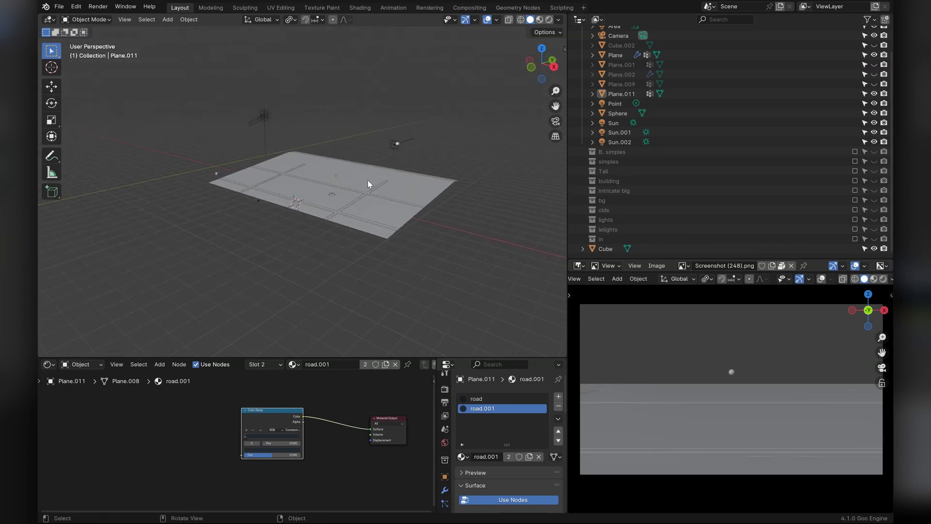
pyautogui.scroll(1, 368, 180)
pyautogui.moveTo(356, 185); pyautogui.dragTo(362, 214, button='middle')
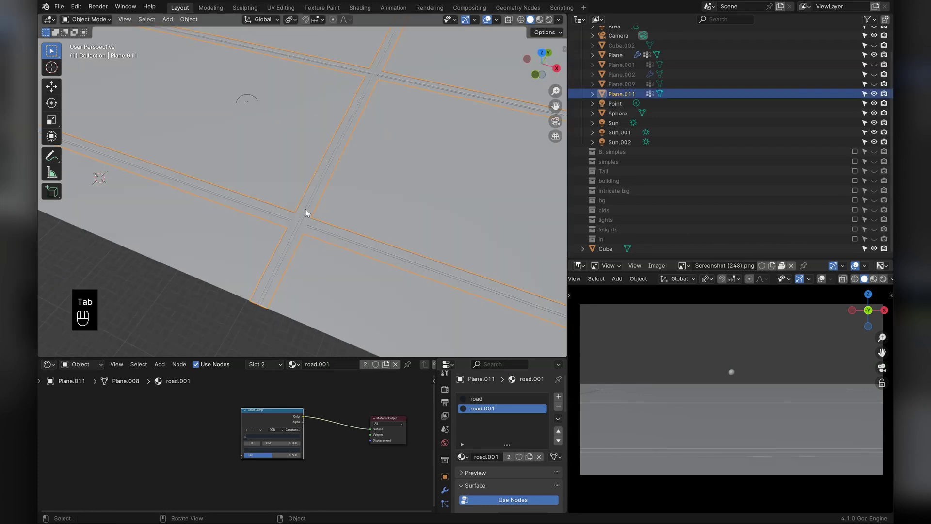
pyautogui.press('Tab')
pyautogui.scroll(-5, 308, 212)
pyautogui.press('Tab')
pyautogui.moveTo(248, 164); pyautogui.dragTo(284, 152, button='middle')
pyautogui.click(199, 236)
pyautogui.hotkey('ctrl', 's')
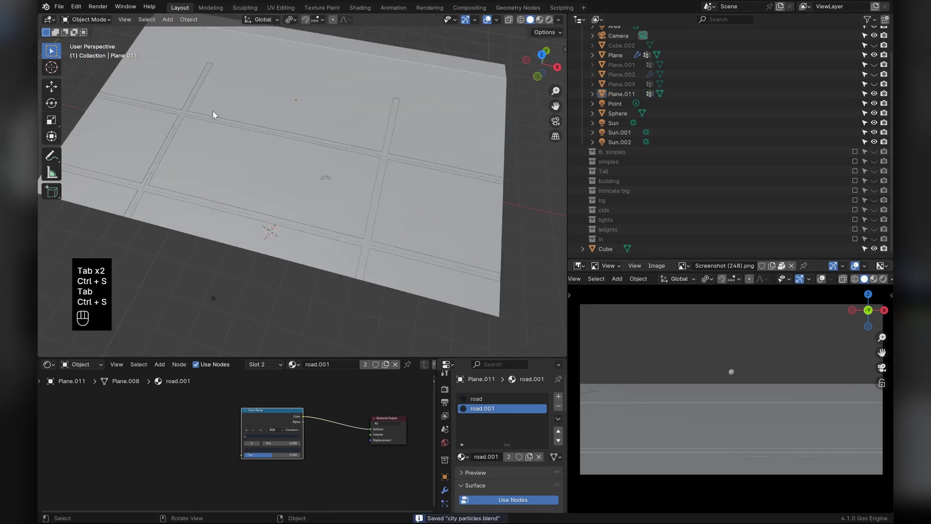
pyautogui.scroll(2, 308, 224)
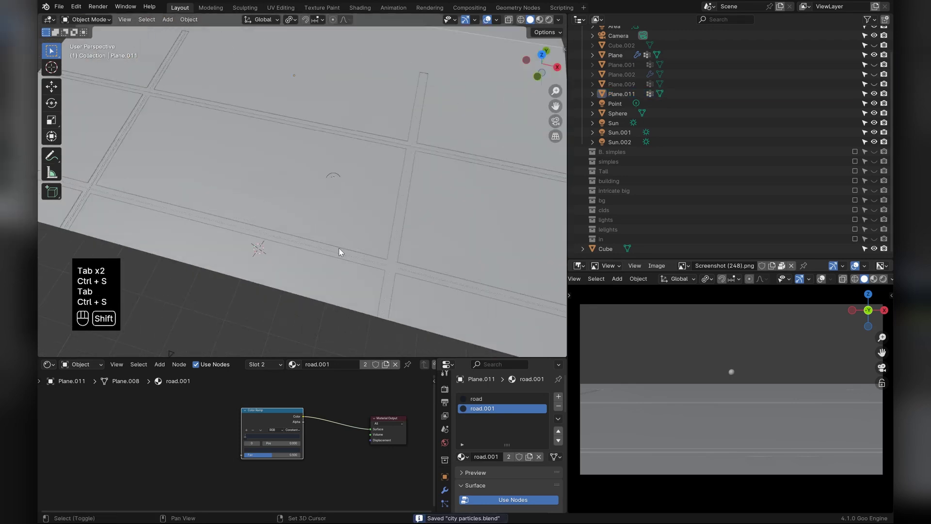
pyautogui.keyDown('shift'); pyautogui.moveTo(341, 252); pyautogui.dragTo(316, 246, button='middle'); pyautogui.keyUp('shift')
pyautogui.hotkey('ctrl', 's')
pyautogui.scroll(-3, 328, 211)
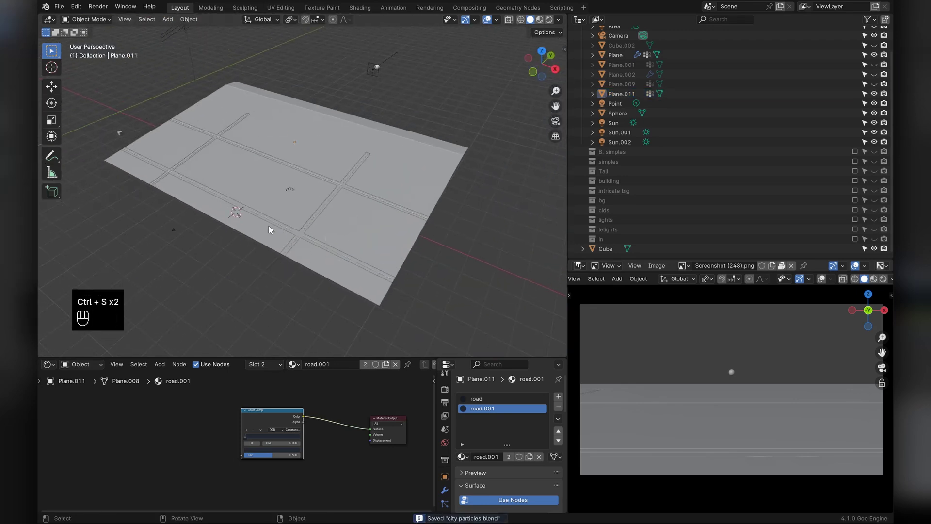
pyautogui.moveTo(280, 207); pyautogui.dragTo(313, 203, button='middle')
pyautogui.scroll(3, 311, 242)
pyautogui.scroll(-1, 313, 203)
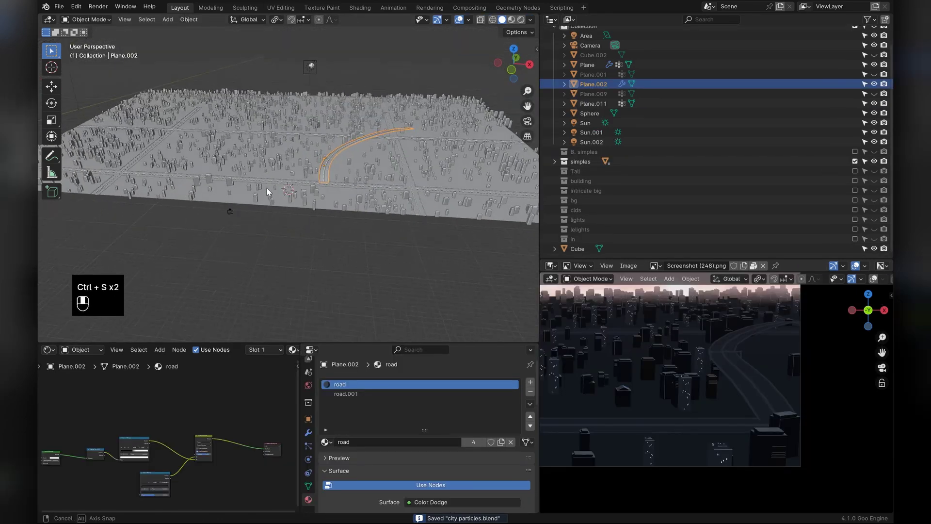
# Inspect the curved road among the scattered buildings and select its road.001 material slot
pyautogui.scroll(3, 295, 261)
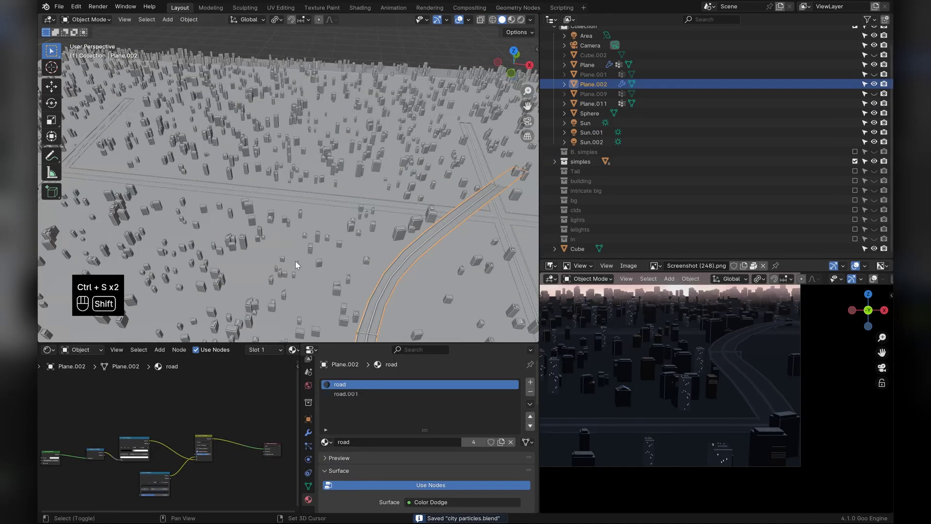
pyautogui.moveTo(296, 261); pyautogui.dragTo(319, 252, button='middle')
pyautogui.click(339, 393)
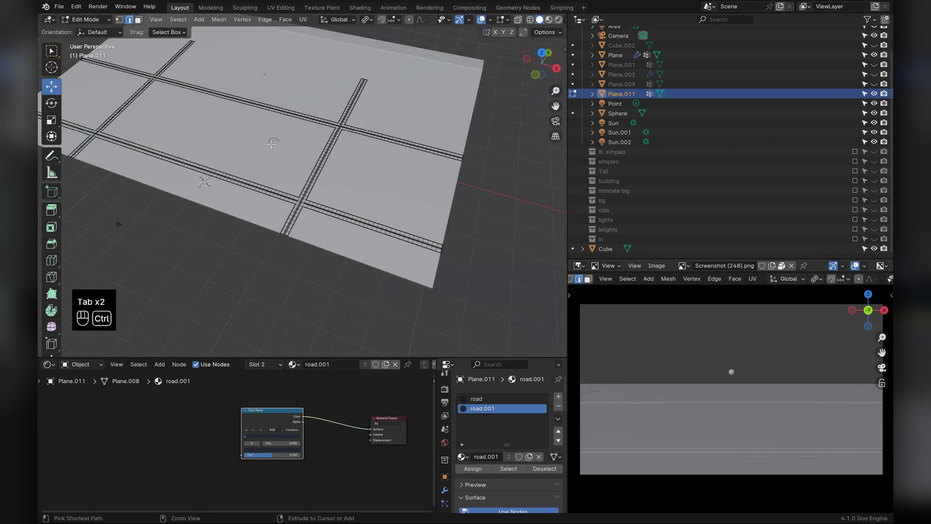
# Save the file, return the straight road grid to Object Mode, deselect it and view its layout on the ground
pyautogui.hotkey('ctrl', 's')
pyautogui.press('Tab')
pyautogui.moveTo(271, 144); pyautogui.dragTo(245, 201, button='middle')
pyautogui.click(149, 235)
pyautogui.moveTo(149, 234); pyautogui.dragTo(218, 213, button='middle')
pyautogui.hotkey('ctrl', 's')
pyautogui.scroll(-1, 337, 111)
pyautogui.moveTo(306, 190); pyautogui.dragTo(277, 178, button='middle')
pyautogui.hotkey('ctrl', 's')
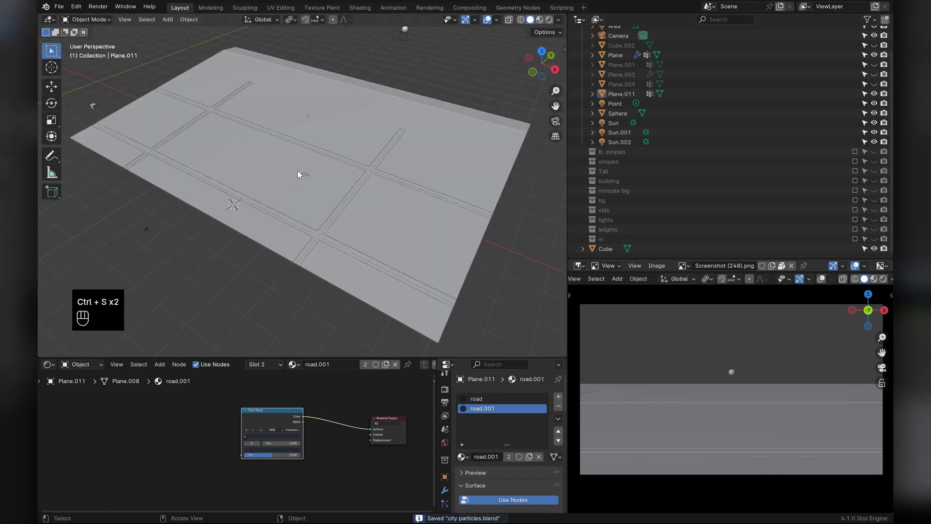
# Switch the camera viewport to rendered shading and save the file
pyautogui.keyDown('ctrl'); pyautogui.moveTo(415, 187); pyautogui.dragTo(365, 224, button='middle'); pyautogui.keyUp('ctrl')
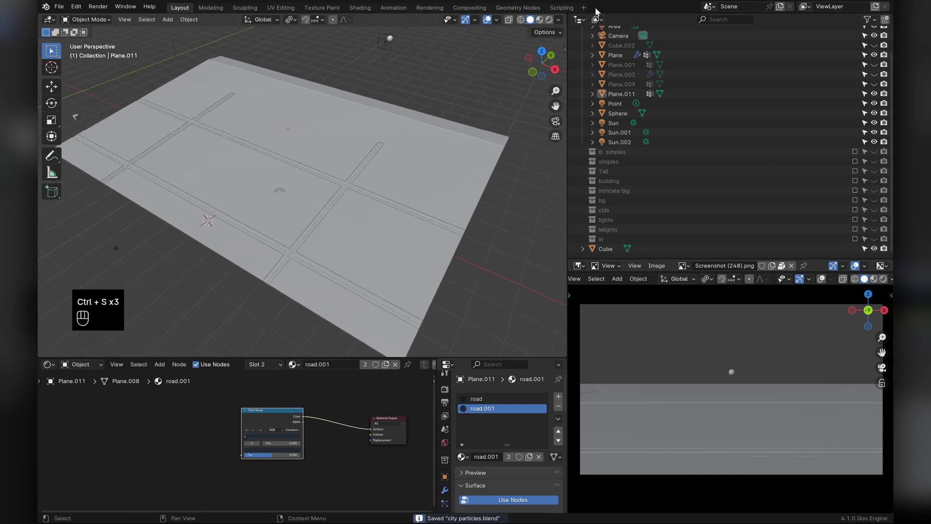
pyautogui.click(884, 279)
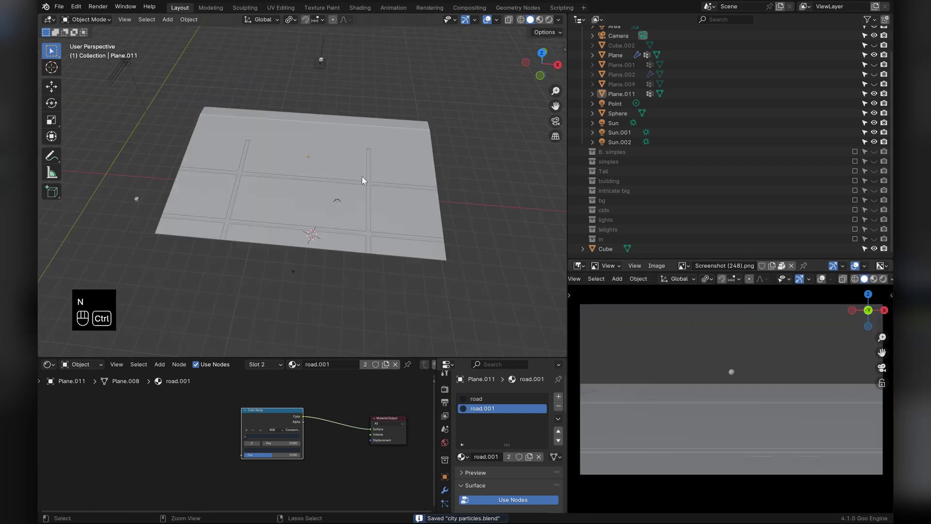
pyautogui.hotkey('ctrl', 's')
# Select the ground plane and examine its subdivided blocks and the gaps between them in Edit Mode, saving the file
pyautogui.moveTo(361, 176)
pyautogui.mouseDown(button='middle')
pyautogui.moveTo(334, 194)
pyautogui.moveTo(348, 175)
pyautogui.mouseUp(button='middle')
pyautogui.scroll(3, 335, 194)
pyautogui.moveTo(347, 175); pyautogui.dragTo(350, 169, button='middle')
pyautogui.scroll(-4, 351, 173)
pyautogui.click(361, 167)
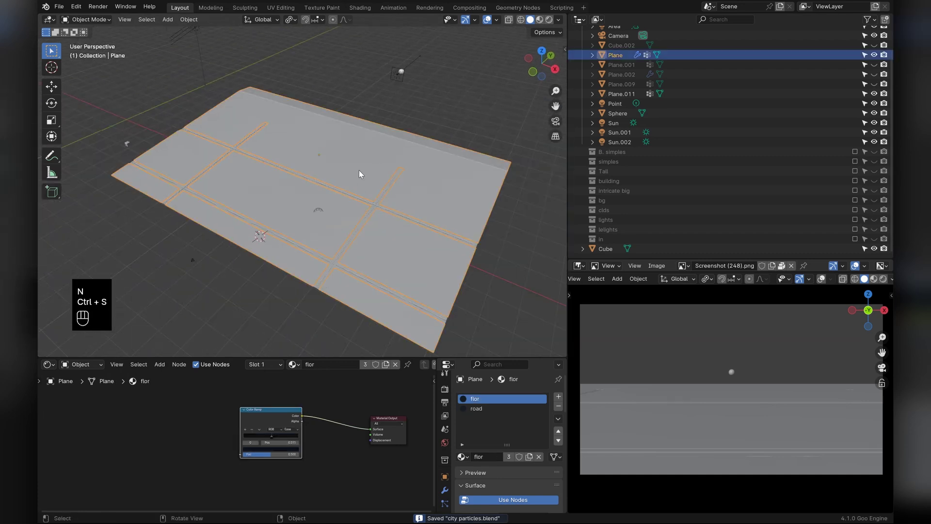
pyautogui.press('Tab')
pyautogui.scroll(3, 340, 100)
pyautogui.scroll(-3, 284, 122)
pyautogui.moveTo(304, 110); pyautogui.dragTo(224, 155, button='middle')
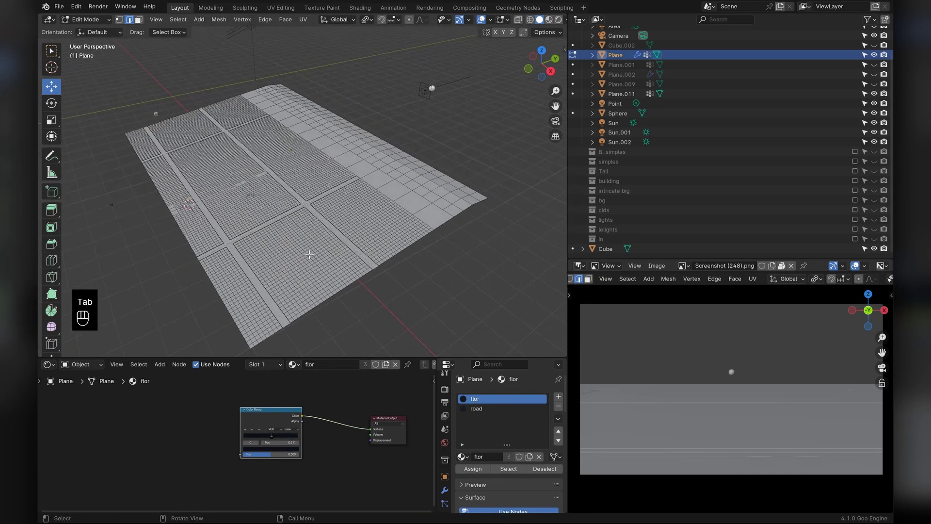
pyautogui.moveTo(296, 260); pyautogui.dragTo(356, 243, button='middle')
pyautogui.scroll(2, 330, 220)
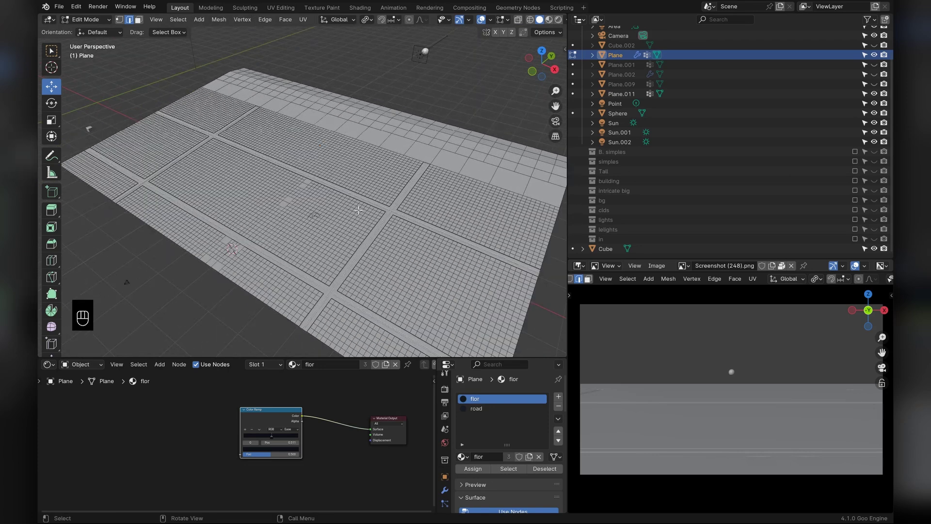
pyautogui.moveTo(351, 225); pyautogui.dragTo(424, 244, button='middle')
pyautogui.hotkey('ctrl', 's')
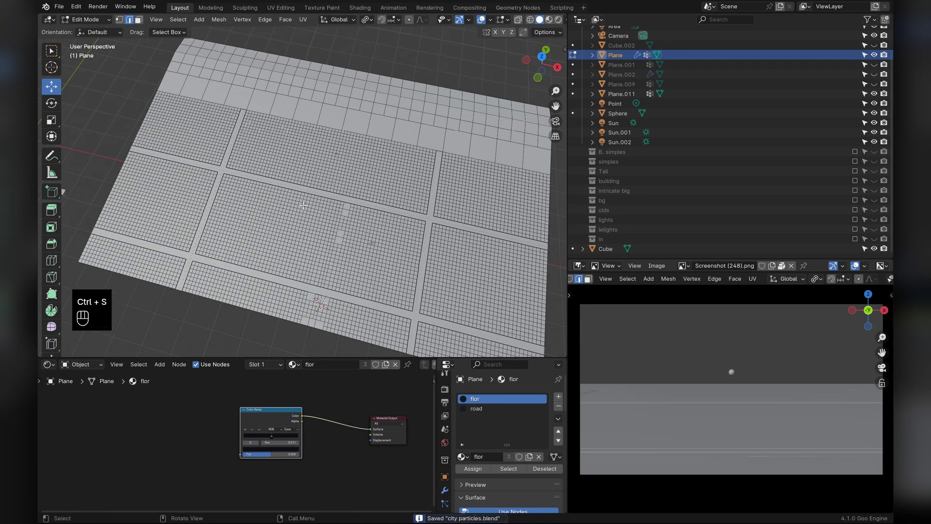
pyautogui.moveTo(303, 205); pyautogui.dragTo(226, 161, button='middle')
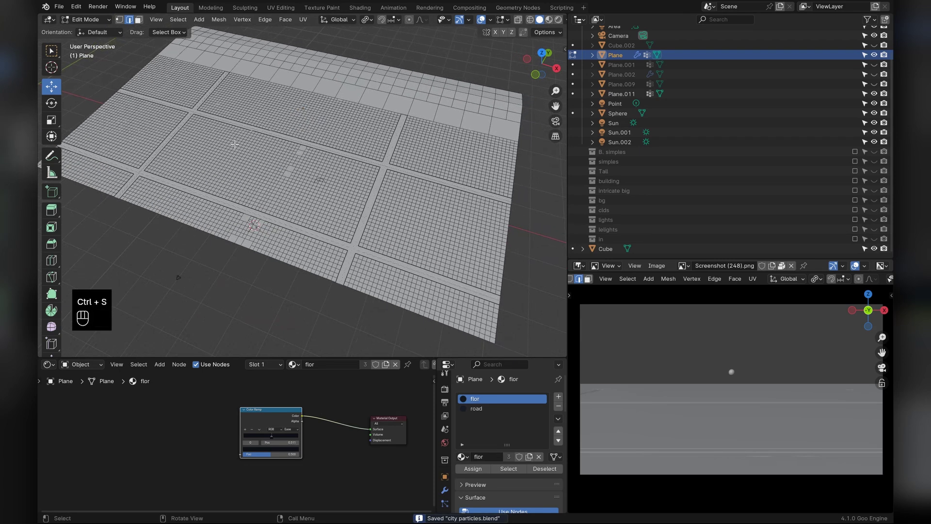
pyautogui.scroll(2, 278, 204)
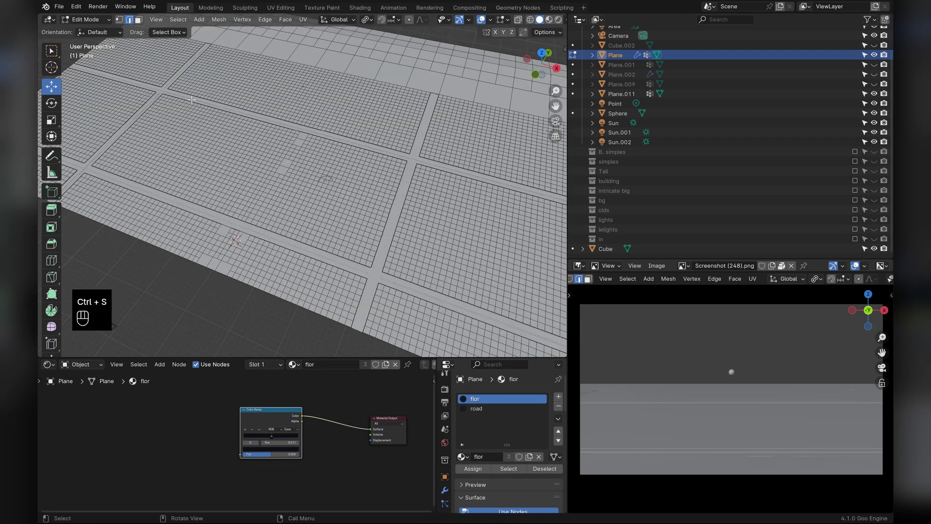
pyautogui.keyDown('shift'); pyautogui.moveTo(359, 242); pyautogui.dragTo(312, 234, button='middle'); pyautogui.keyUp('shift')
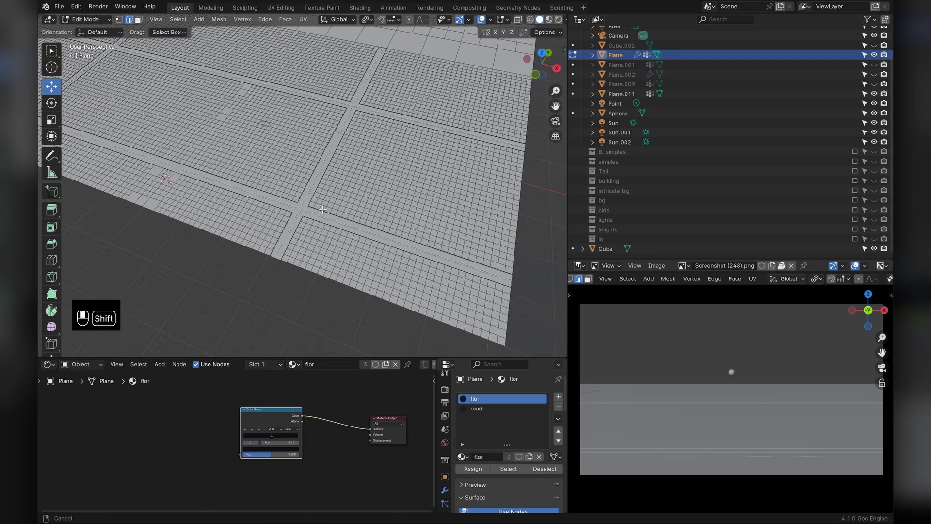
pyautogui.scroll(2, 292, 195)
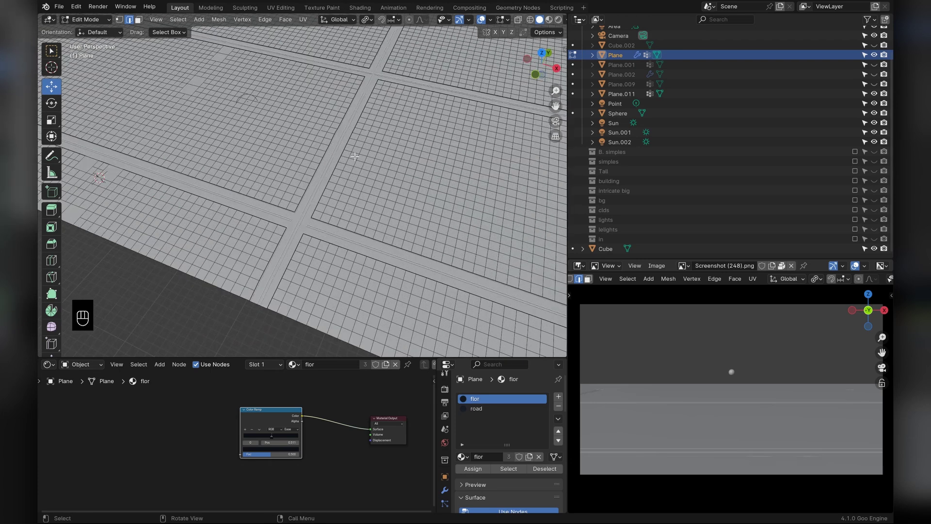
# Select the separate road grid object, inspect its mesh in Edit Mode, return to Object Mode and save the file
pyautogui.press('Tab')
pyautogui.click(305, 208)
pyautogui.press('Tab')
pyautogui.scroll(-5, 327, 217)
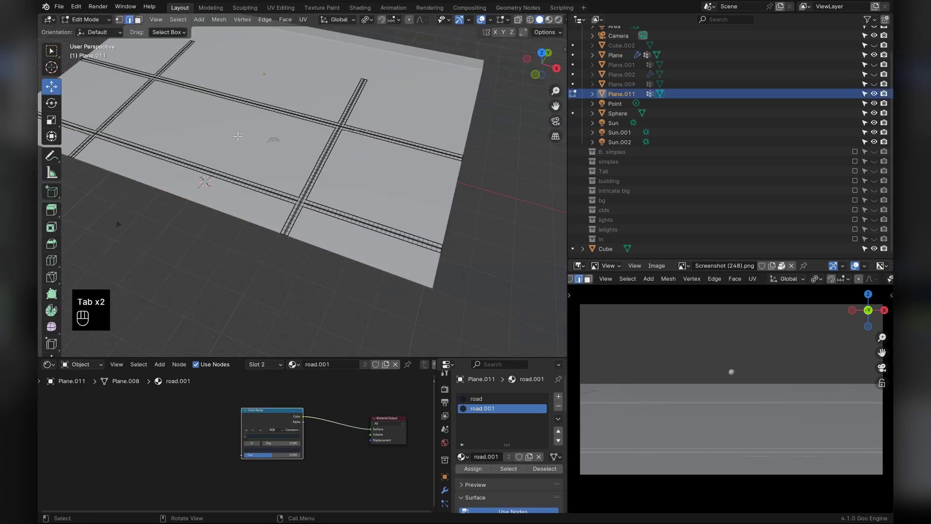
pyautogui.hotkey('ctrl', 's')
pyautogui.press('Tab')
pyautogui.hotkey('ctrl', 's')
pyautogui.hotkey('ctrl', 's')
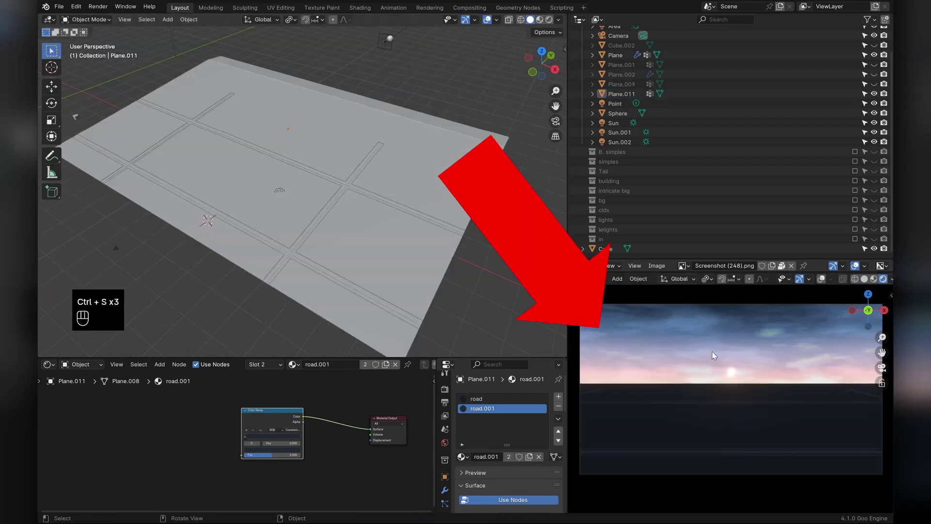
# Enlarge the shader editor in height and width, select the ground plane and save the file
pyautogui.moveTo(362, 357); pyautogui.dragTo(362, 325)
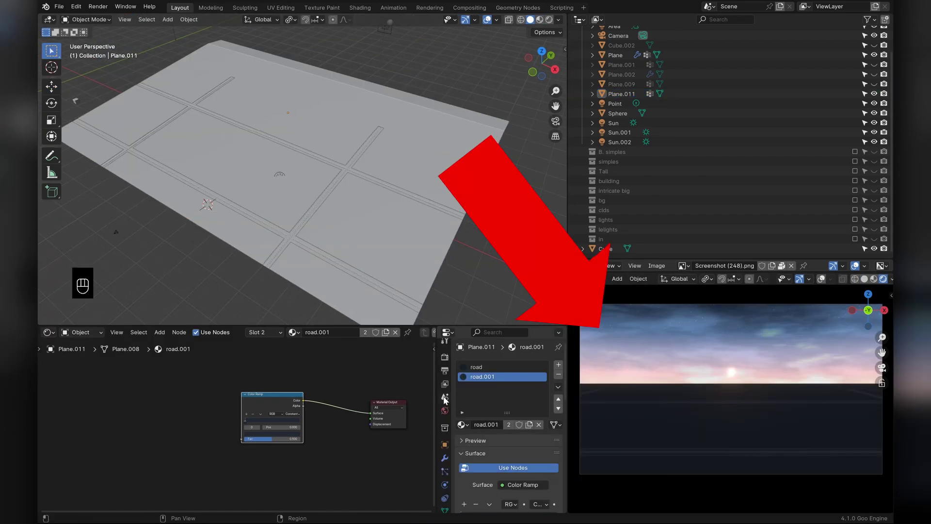
pyautogui.moveTo(435, 386); pyautogui.dragTo(509, 383)
pyautogui.click(400, 233)
pyautogui.hotkey('ctrl', 's')
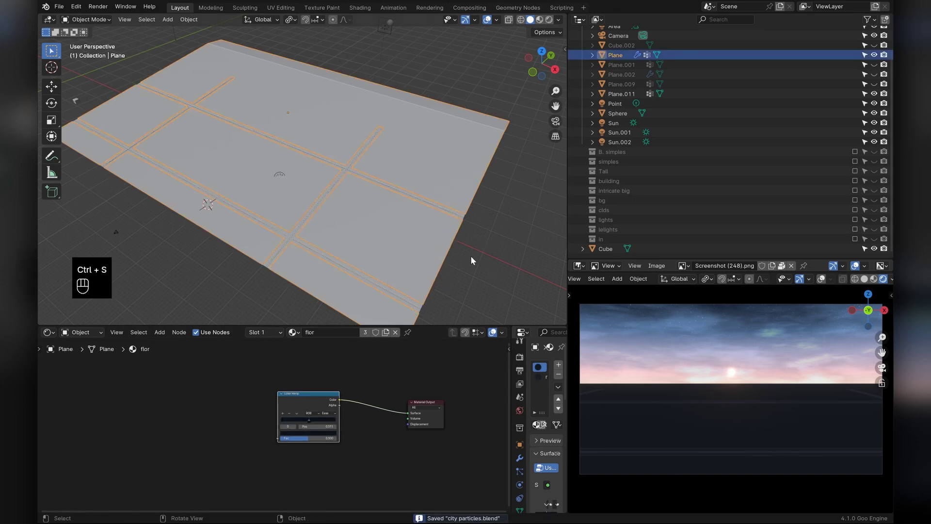
# Check the hex value of the Color Ramp colour in the ground's flor material
pyautogui.scroll(4, 428, 262)
pyautogui.scroll(4, 347, 421)
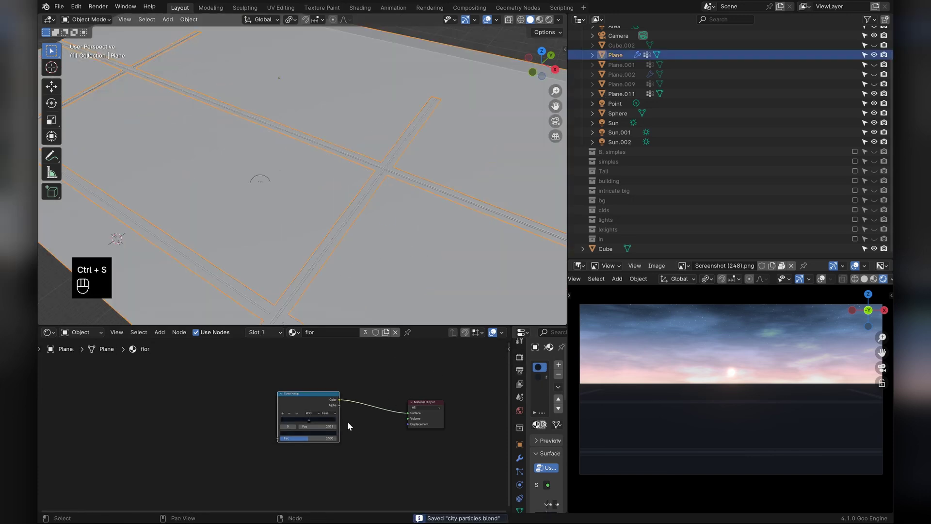
pyautogui.click(359, 443)
pyautogui.click(385, 377)
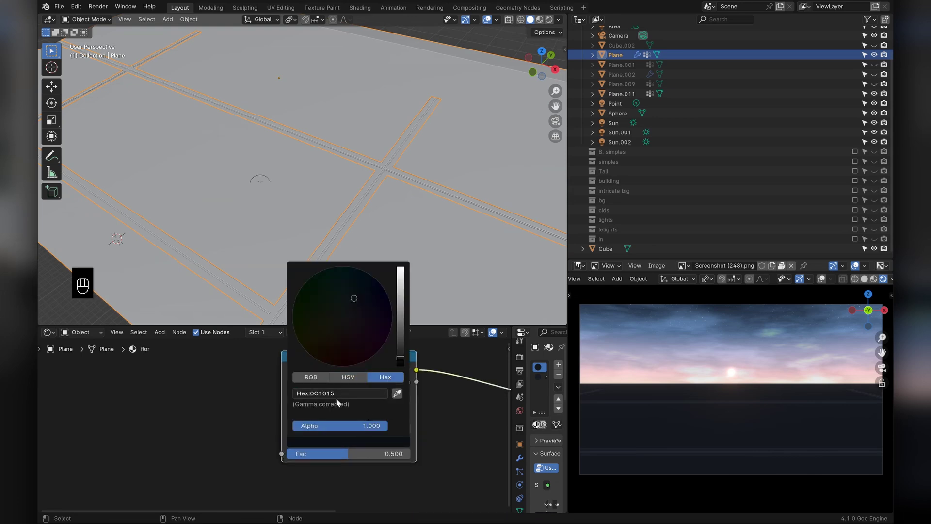
# Select the road grid and view the Color Ramps of its road.001 and road materials
pyautogui.click(430, 185)
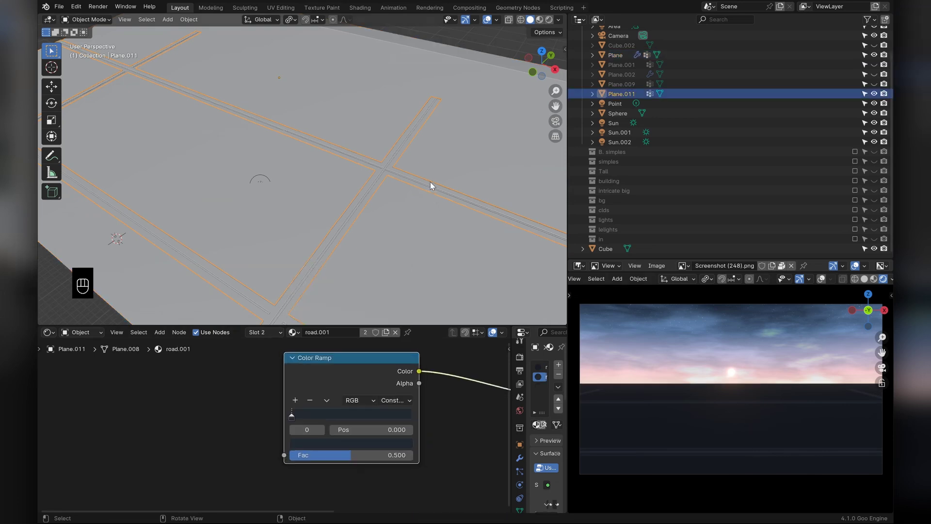
pyautogui.click(540, 367)
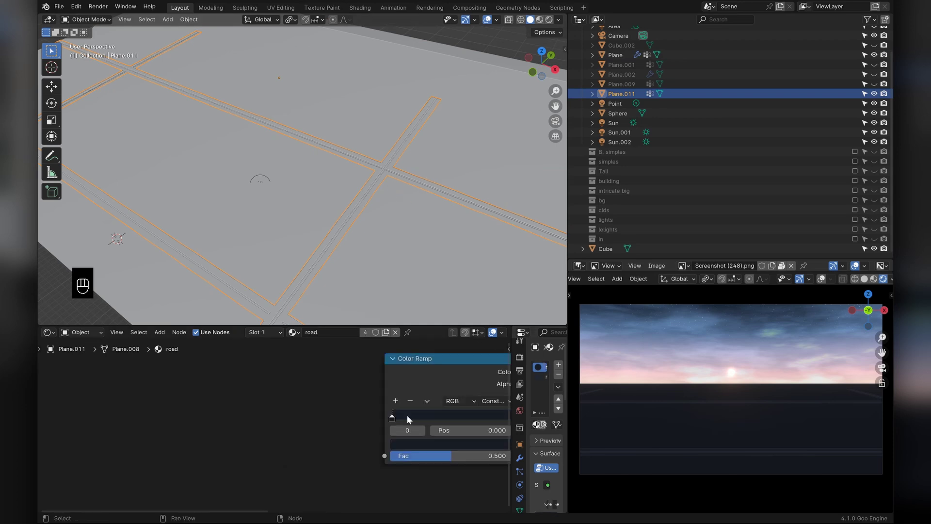
pyautogui.scroll(-3, 406, 415)
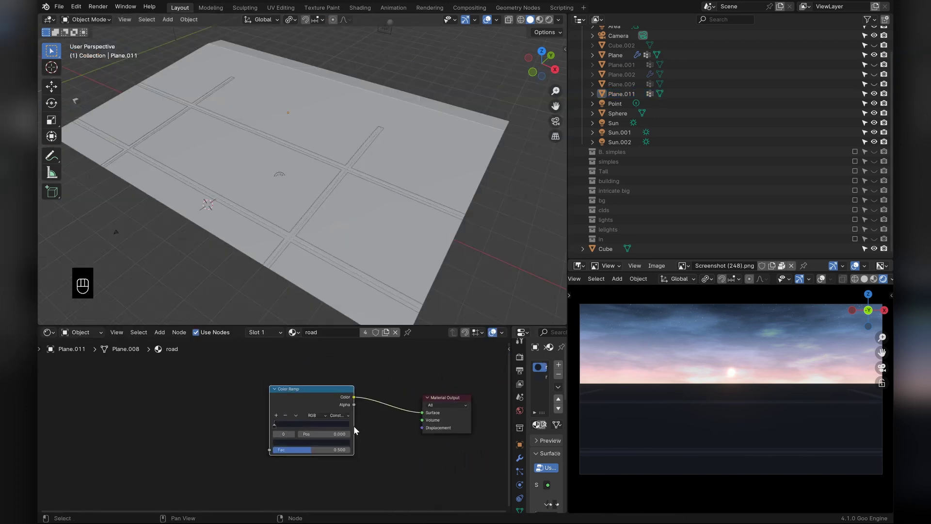
# Move the road material's Color Ramp away from the Material Output, save, and add a Mix Color node between them
pyautogui.moveTo(352, 427); pyautogui.dragTo(215, 488)
pyautogui.scroll(-5, 223, 409)
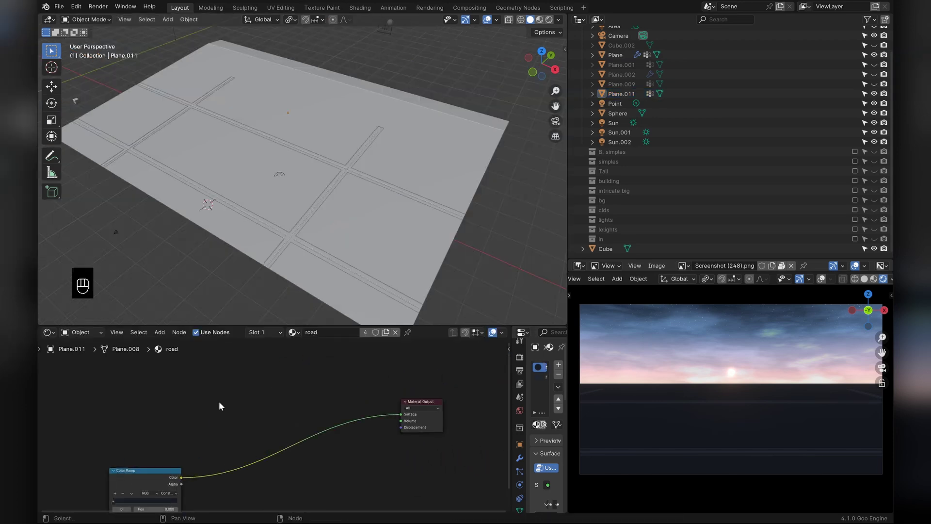
pyautogui.moveTo(223, 409); pyautogui.dragTo(269, 382, button='middle')
pyautogui.hotkey('ctrl', 's')
pyautogui.hotkey('shift', 'a')
pyautogui.click(305, 357)
pyautogui.write('mi')
pyautogui.click(324, 384)
pyautogui.click(291, 363)
# Add a Diffuse BSDF node at the start of the road material's node tree
pyautogui.hotkey('shift', 'a')
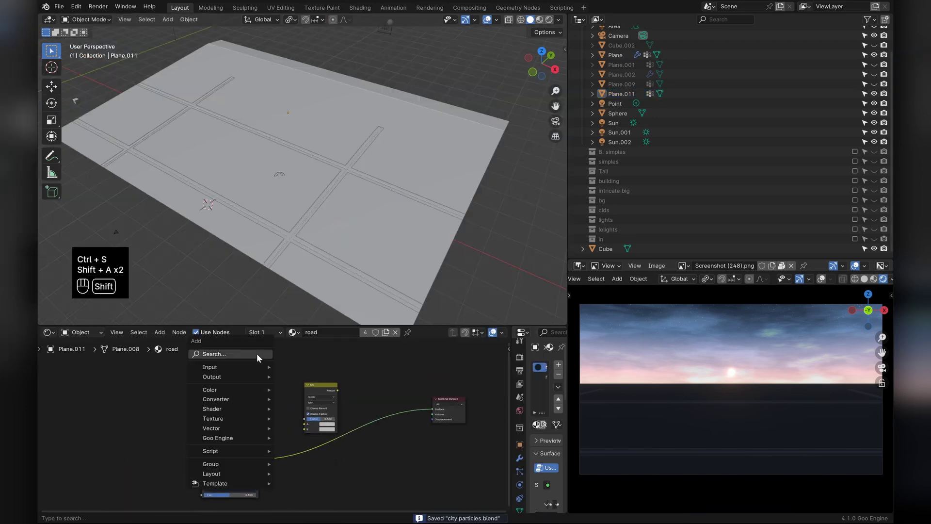
pyautogui.click(257, 354)
pyautogui.write('di')
pyautogui.click(321, 381)
pyautogui.click(126, 409)
# Add a Shader to RGB node beside the Diffuse BSDF node
pyautogui.hotkey('shift', 'a')
pyautogui.click(207, 370)
pyautogui.write('shader')
pyautogui.press('Return')
pyautogui.click(206, 420)
# Add a second Color Ramp after the Shader to RGB node and move its black stop towards the middle
pyautogui.hotkey('shift', 'a')
pyautogui.write('co')
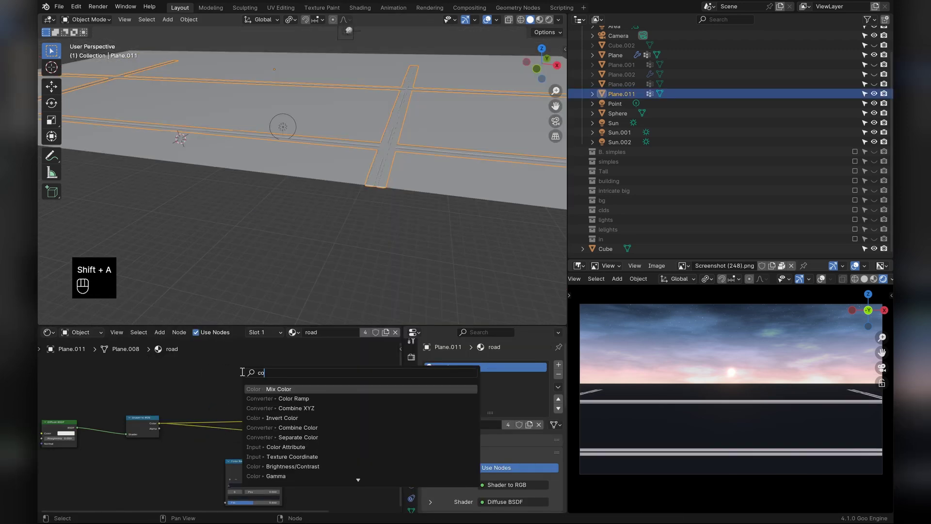
pyautogui.click(284, 398)
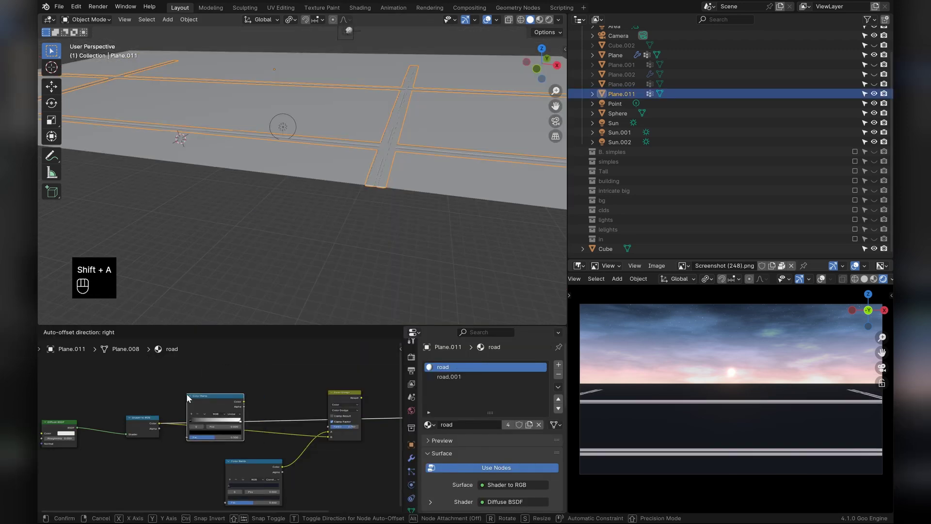
pyautogui.click(186, 394)
pyautogui.scroll(3, 219, 421)
pyautogui.moveTo(168, 418); pyautogui.dragTo(210, 417)
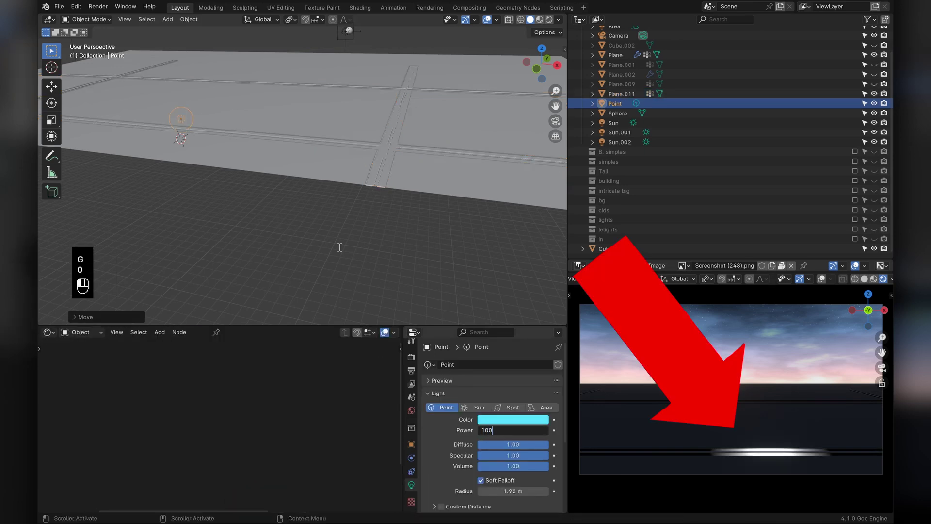
# Select the road grid, connect the new Color Ramp's Color output to the Mix node's second colour input, and save the file
pyautogui.click(374, 161)
pyautogui.hotkey('ctrl', 's')
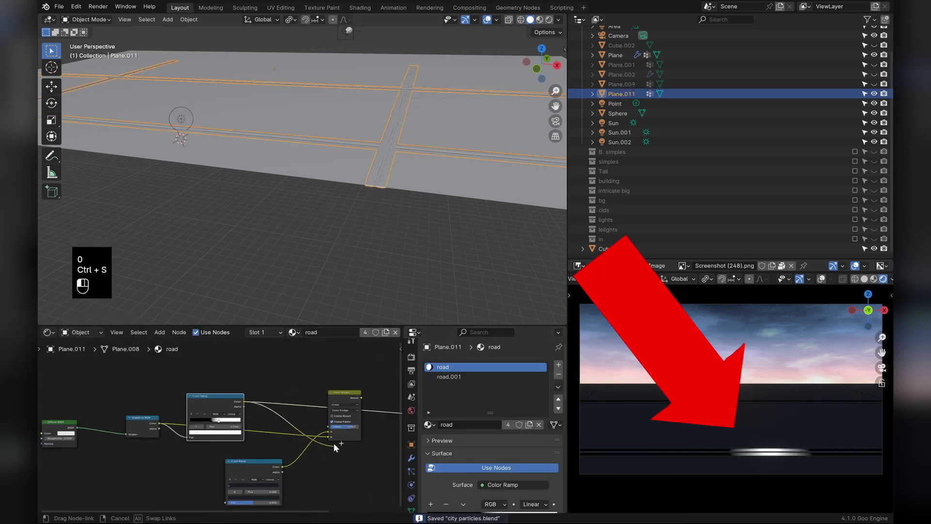
pyautogui.moveTo(329, 438); pyautogui.dragTo(330, 436)
pyautogui.hotkey('ctrl', 's')
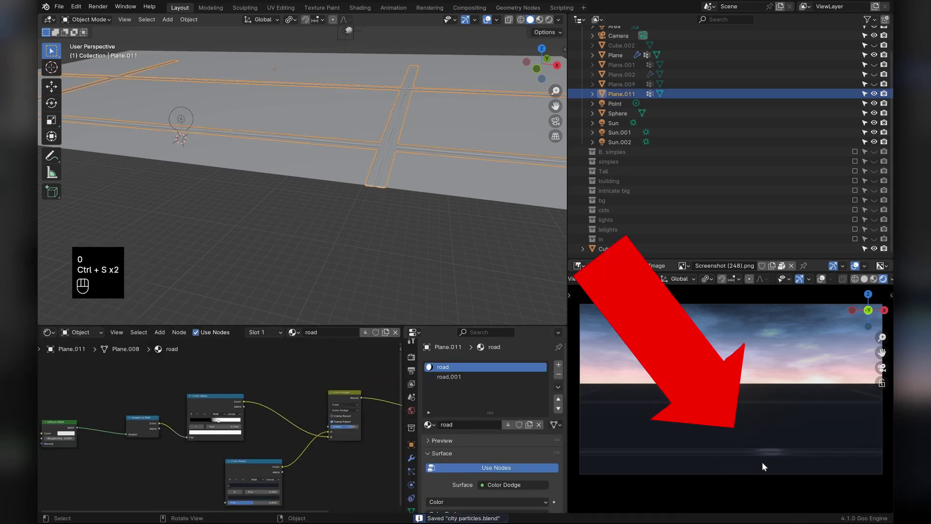
# Move the point light over the road grid and save the file
pyautogui.click(181, 120)
pyautogui.press('g')
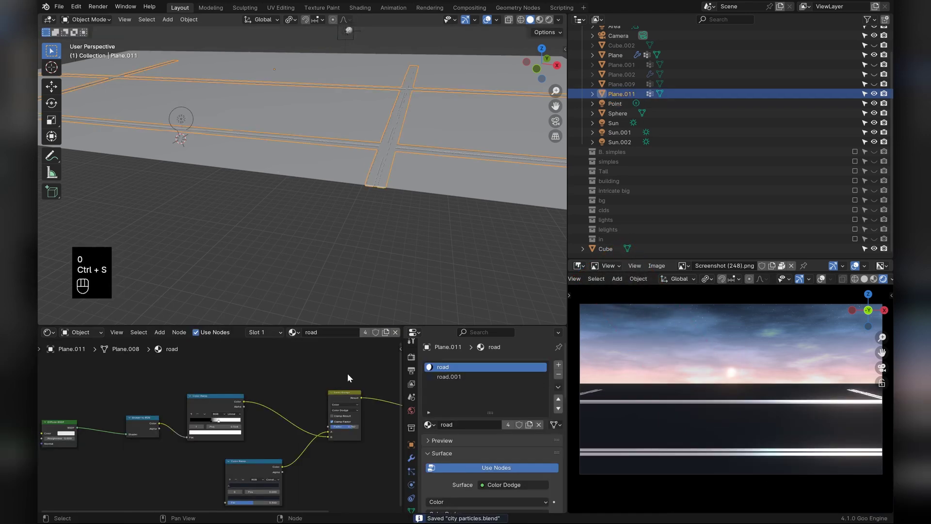
pyautogui.hotkey('ctrl', 's')
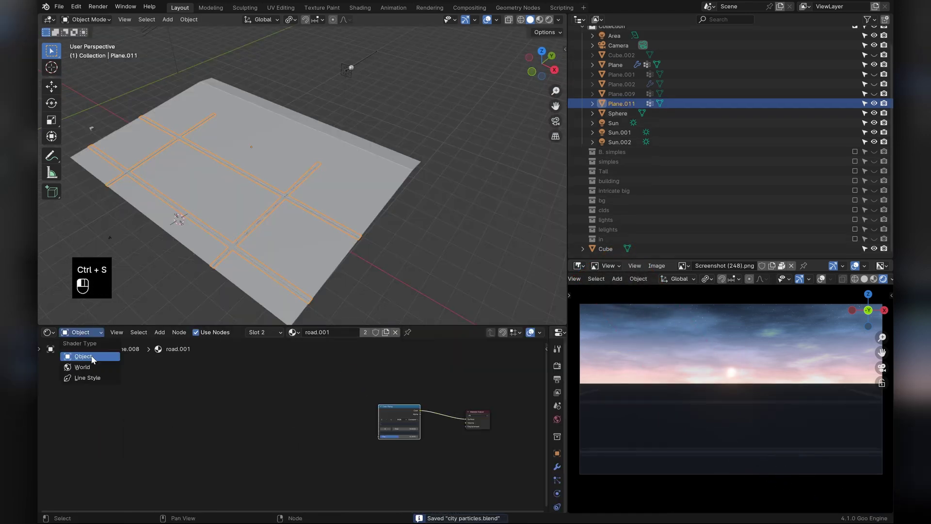
# Switch the shader editor to the World node tree and show the whole network
pyautogui.click(80, 383)
pyautogui.scroll(-3, 385, 366)
pyautogui.moveTo(385, 365); pyautogui.dragTo(367, 376, button='middle')
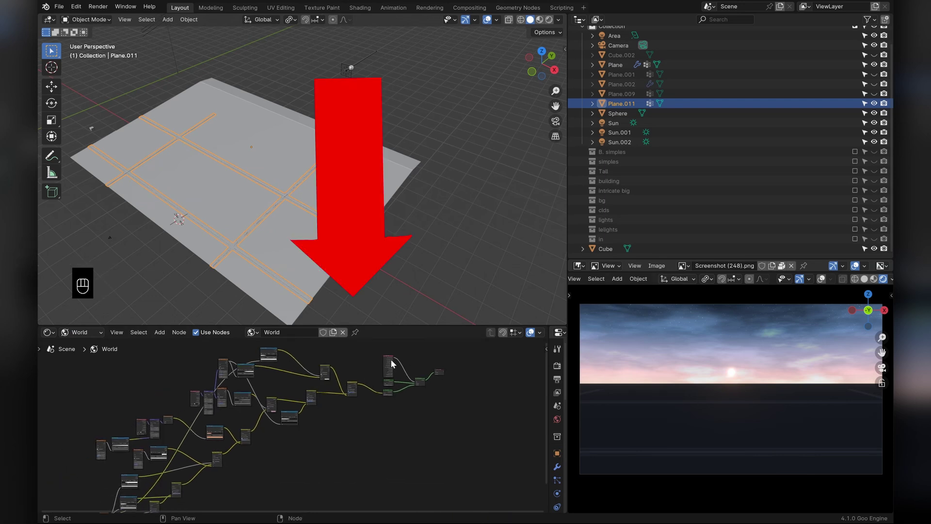
pyautogui.scroll(-3, 387, 363)
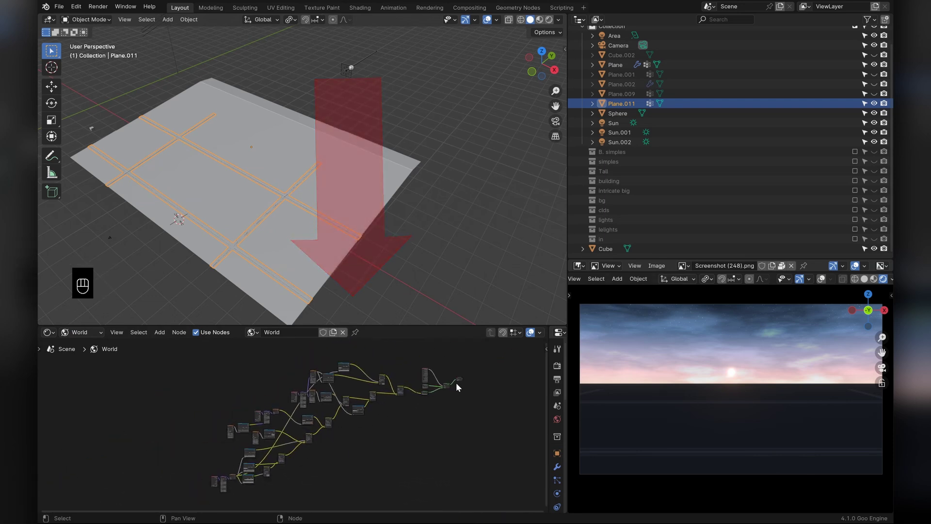
# Enlarge the node editor to examine the full World sky node network, and shrink it back
pyautogui.moveTo(423, 323); pyautogui.dragTo(460, 45)
pyautogui.scroll(2, 477, 212)
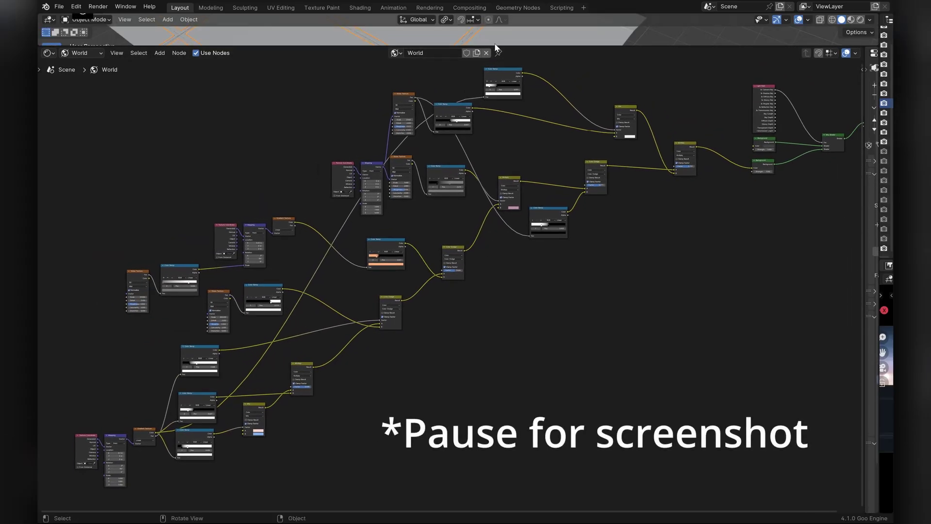
pyautogui.moveTo(494, 45); pyautogui.dragTo(493, 26)
pyautogui.scroll(1, 505, 88)
pyautogui.moveTo(506, 93); pyautogui.dragTo(502, 92, button='middle')
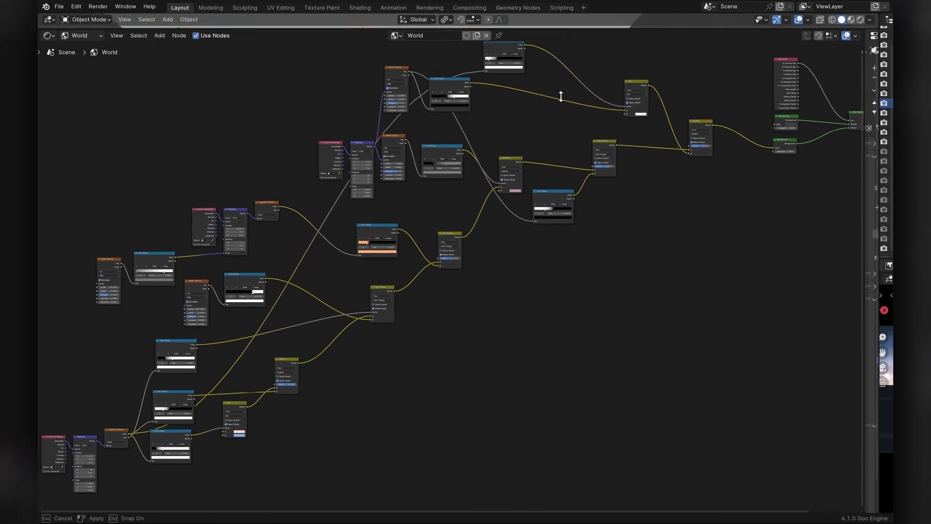
pyautogui.moveTo(568, 26); pyautogui.dragTo(568, 360)
pyautogui.moveTo(862, 392); pyautogui.dragTo(447, 426)
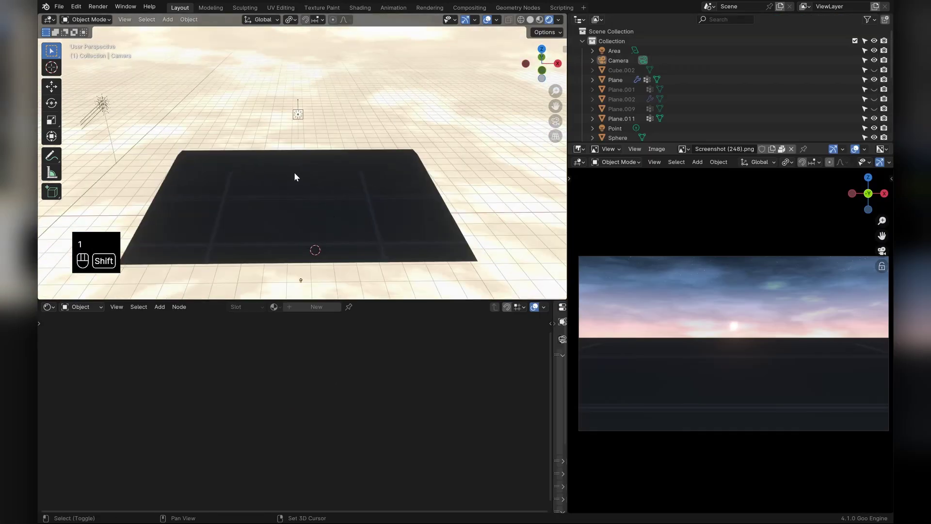
# Move the three sun lights together to a new spot and save the file
pyautogui.moveTo(295, 176); pyautogui.dragTo(325, 142, button='middle')
pyautogui.keyDown('shift'); pyautogui.moveTo(326, 142); pyautogui.dragTo(281, 121, button='middle'); pyautogui.keyUp('shift')
pyautogui.keyDown('shift'); pyautogui.moveTo(281, 121); pyautogui.dragTo(276, 167, button='middle'); pyautogui.keyUp('shift')
pyautogui.keyDown('ctrl'); pyautogui.moveTo(277, 166); pyautogui.dragTo(288, 115, button='middle'); pyautogui.keyUp('ctrl')
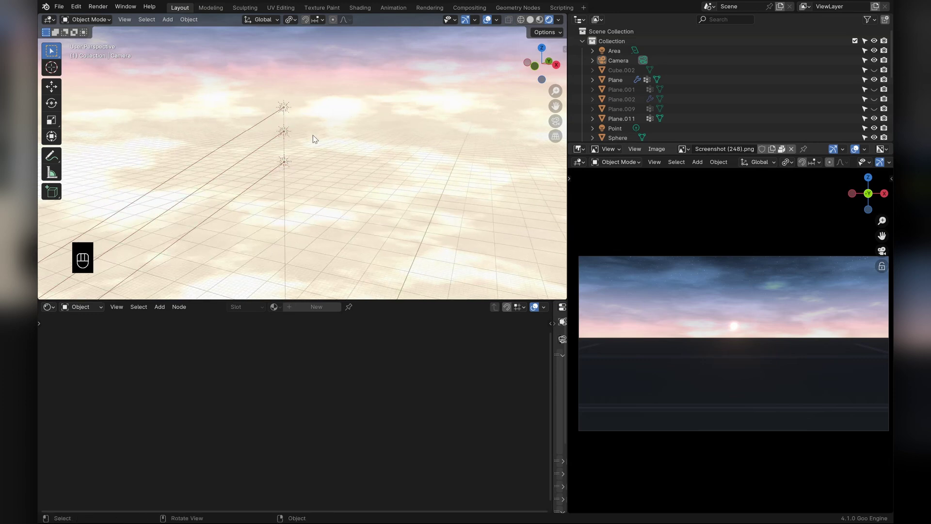
pyautogui.press('g')
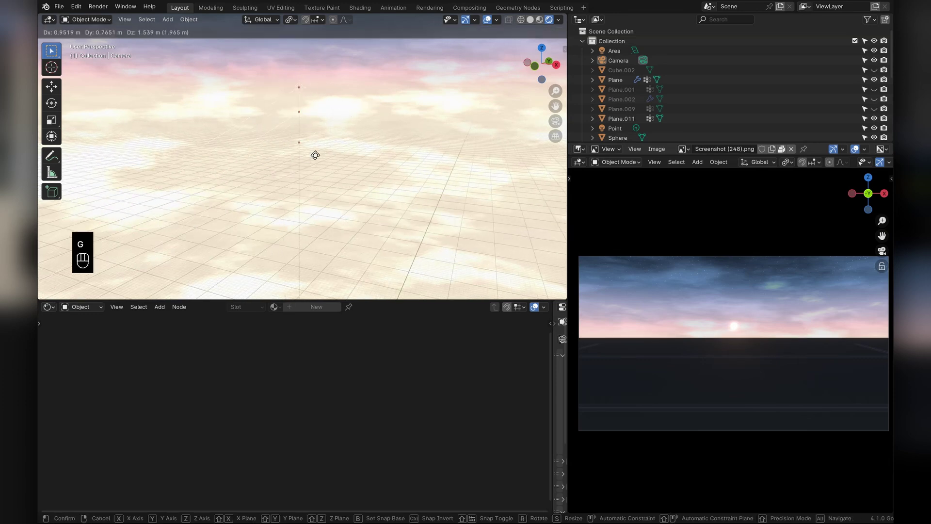
pyautogui.click(314, 142)
pyautogui.hotkey('ctrl', 's')
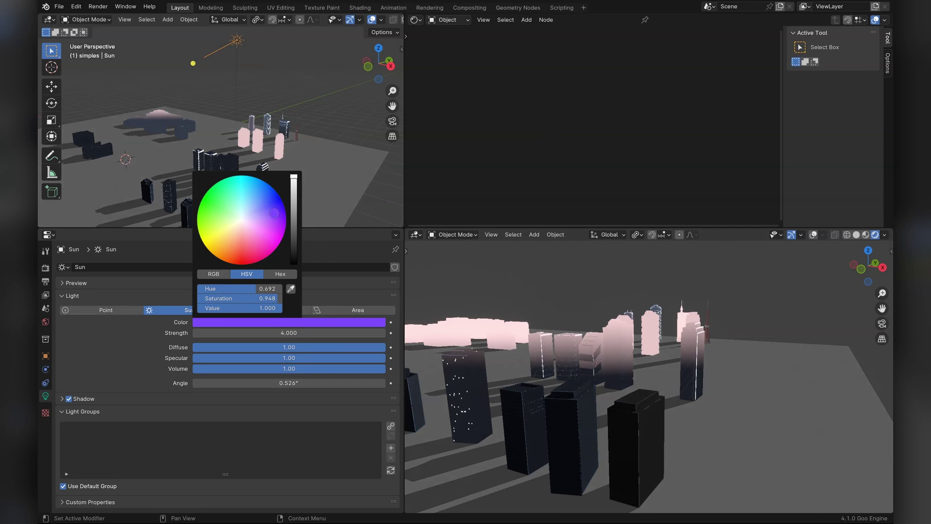
# Set the Sun light's colour to white with the colour wheel and save the file
pyautogui.moveTo(233, 288)
pyautogui.mouseDown()
pyautogui.moveTo(203, 288)
pyautogui.moveTo(233, 288)
pyautogui.mouseUp()
pyautogui.moveTo(284, 208); pyautogui.dragTo(242, 220)
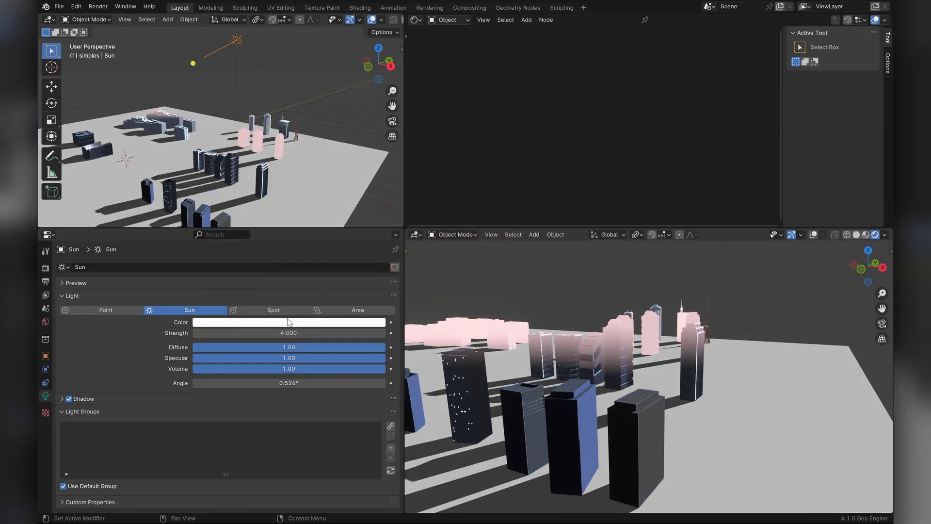
pyautogui.click(287, 325)
pyautogui.moveTo(242, 220)
pyautogui.mouseDown()
pyautogui.moveTo(208, 245)
pyautogui.moveTo(200, 223)
pyautogui.moveTo(231, 196)
pyautogui.moveTo(201, 216)
pyautogui.moveTo(283, 221)
pyautogui.moveTo(226, 225)
pyautogui.moveTo(197, 213)
pyautogui.moveTo(213, 187)
pyautogui.moveTo(235, 257)
pyautogui.moveTo(202, 208)
pyautogui.moveTo(216, 237)
pyautogui.moveTo(242, 219)
pyautogui.mouseUp()
pyautogui.hotkey('ctrl', 's')
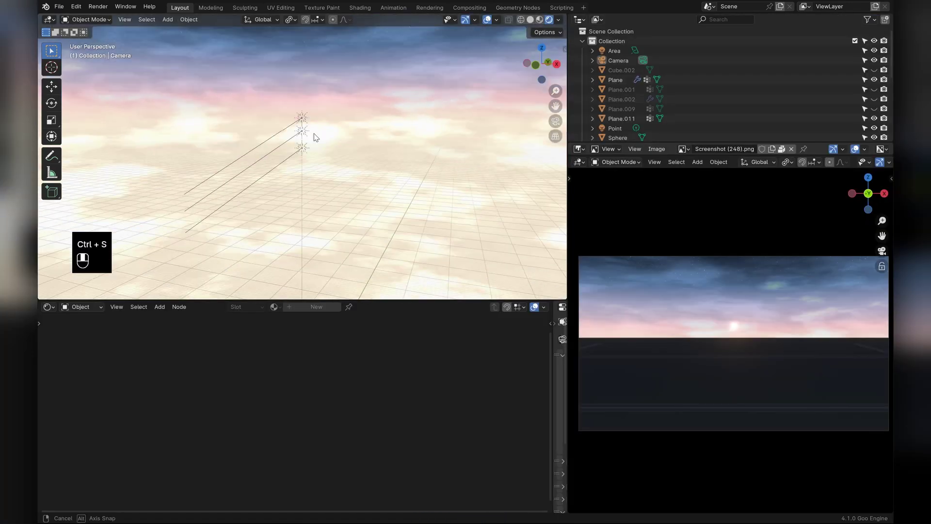
# Select the area light in front of the sun sphere and widen the Properties editor to examine its light settings
pyautogui.keyDown('shift'); pyautogui.moveTo(314, 137); pyautogui.dragTo(303, 170, button='middle'); pyautogui.keyUp('shift')
pyautogui.moveTo(303, 170); pyautogui.dragTo(281, 184, button='middle')
pyautogui.scroll(5, 276, 200)
pyautogui.moveTo(281, 184); pyautogui.dragTo(295, 162, button='middle')
pyautogui.hotkey('ctrl', 's')
pyautogui.scroll(2, 247, 158)
pyautogui.scroll(-1, 295, 162)
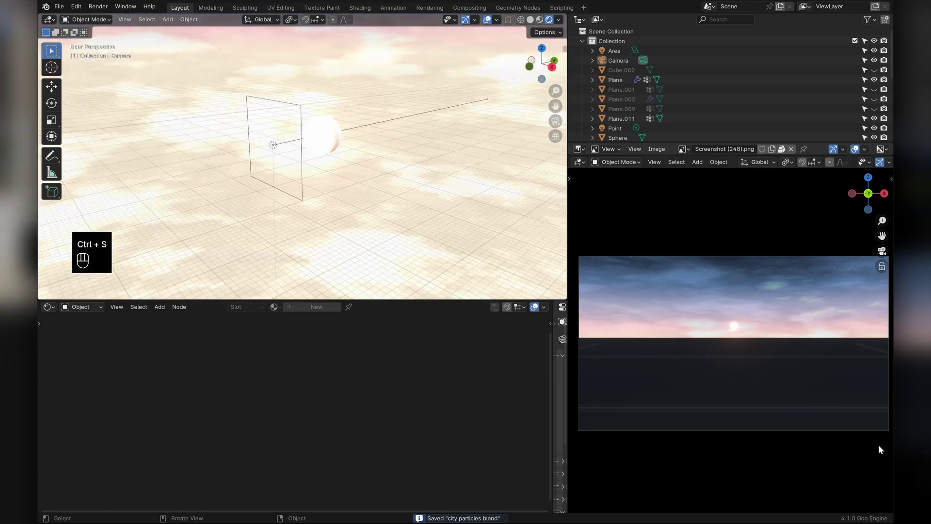
pyautogui.click(310, 192)
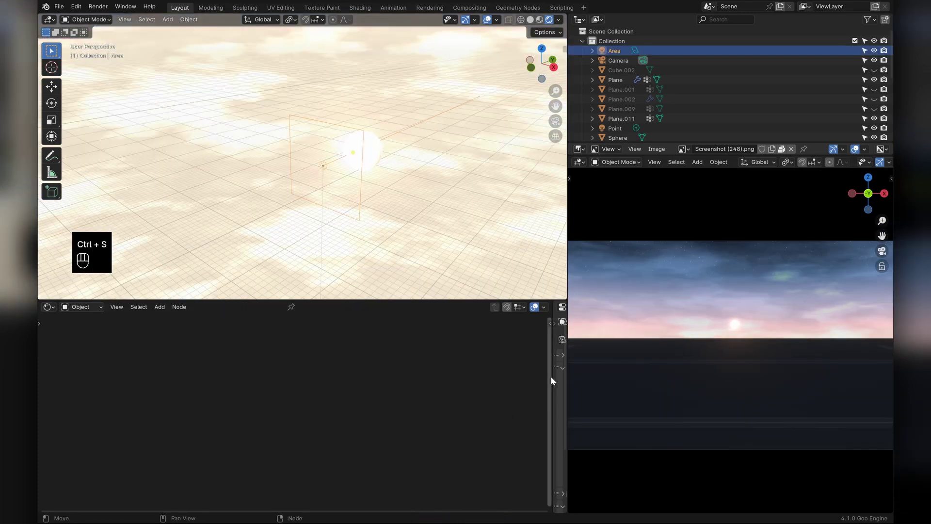
pyautogui.moveTo(551, 376); pyautogui.dragTo(264, 383)
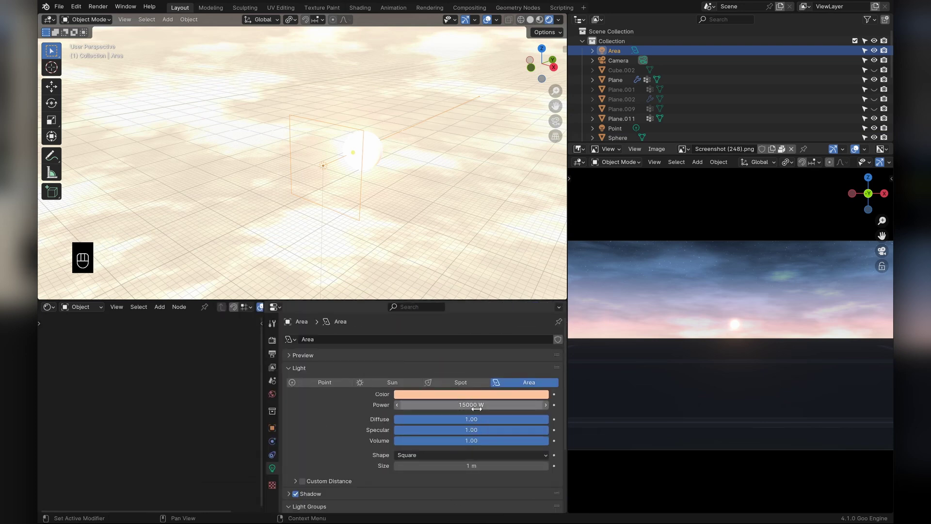
pyautogui.moveTo(266, 361); pyautogui.dragTo(527, 361)
pyautogui.scroll(5, 746, 329)
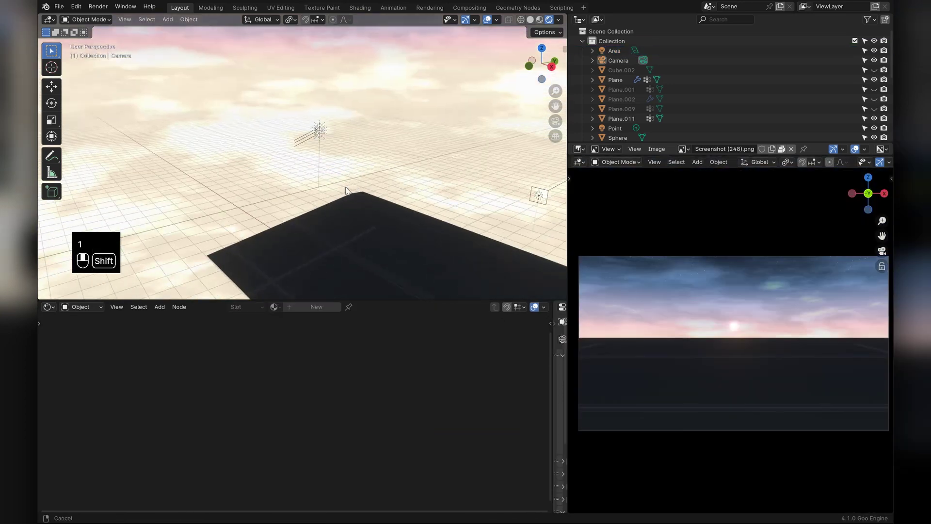
pyautogui.moveTo(398, 272); pyautogui.dragTo(283, 124, button='middle')
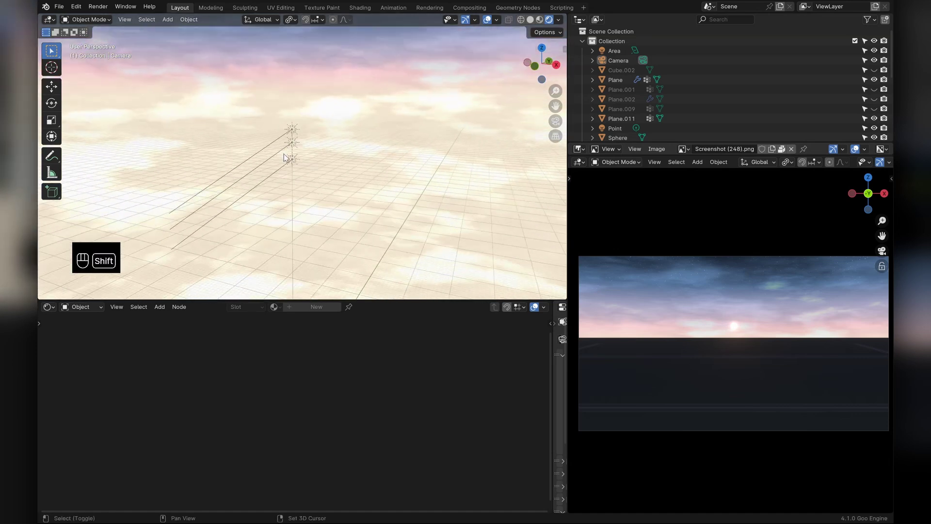
pyautogui.moveTo(288, 160); pyautogui.dragTo(286, 93, button='middle')
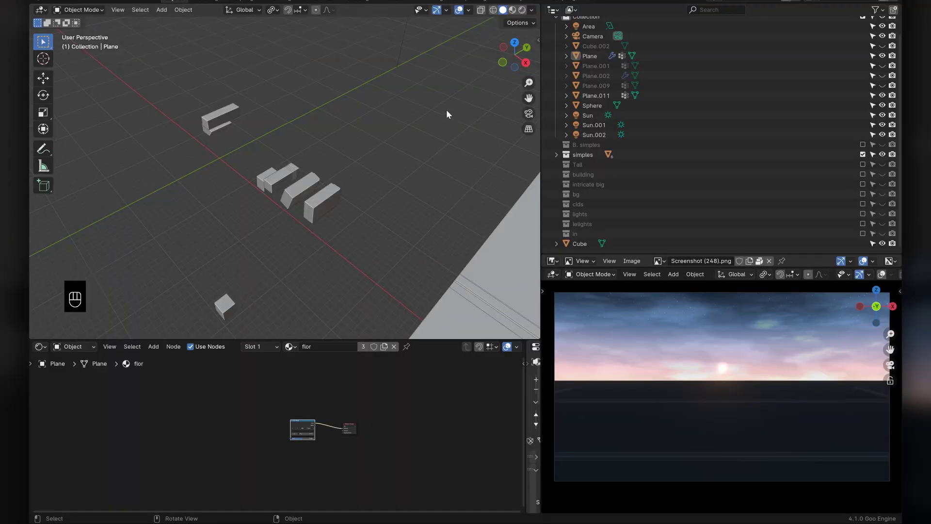
# Switch the viewport to rendered shading and examine the simple building models
pyautogui.moveTo(446, 110); pyautogui.dragTo(550, 18, button='middle')
pyautogui.click(176, 162)
pyautogui.click(521, 10)
pyautogui.moveTo(485, 174)
pyautogui.mouseDown(button='middle')
pyautogui.moveTo(461, 141)
pyautogui.moveTo(440, 228)
pyautogui.moveTo(386, 232)
pyautogui.moveTo(280, 180)
pyautogui.moveTo(328, 118)
pyautogui.moveTo(349, 116)
pyautogui.moveTo(367, 194)
pyautogui.mouseUp(button='middle')
pyautogui.moveTo(313, 182); pyautogui.dragTo(290, 145, button='middle')
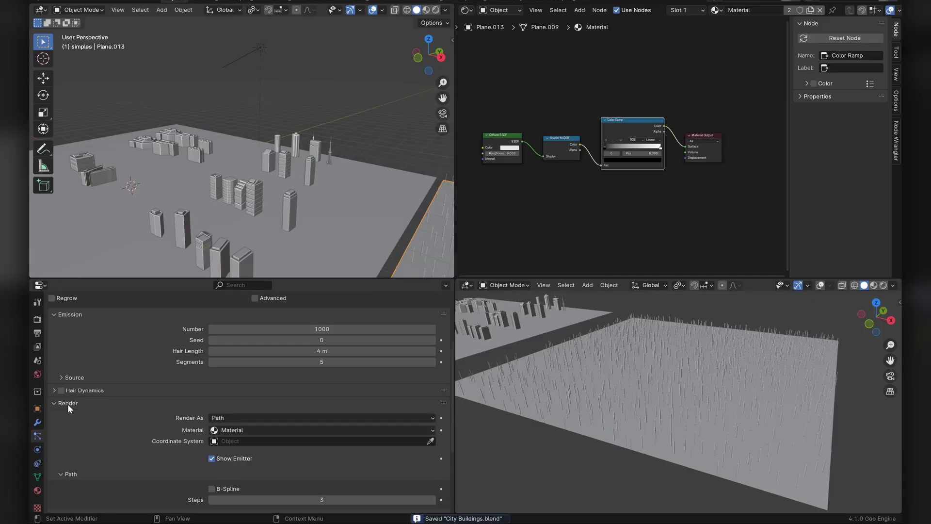
# Render the plane's hair particles as Object, with the building simple #1.001 as the instance object
pyautogui.scroll(-2, 241, 383)
pyautogui.click(243, 378)
pyautogui.click(240, 410)
pyautogui.scroll(-2, 406, 405)
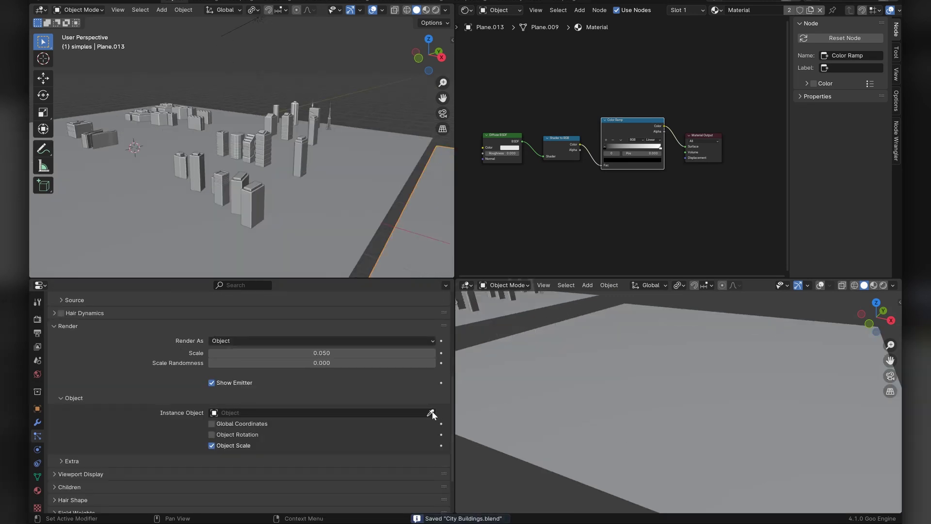
pyautogui.click(251, 199)
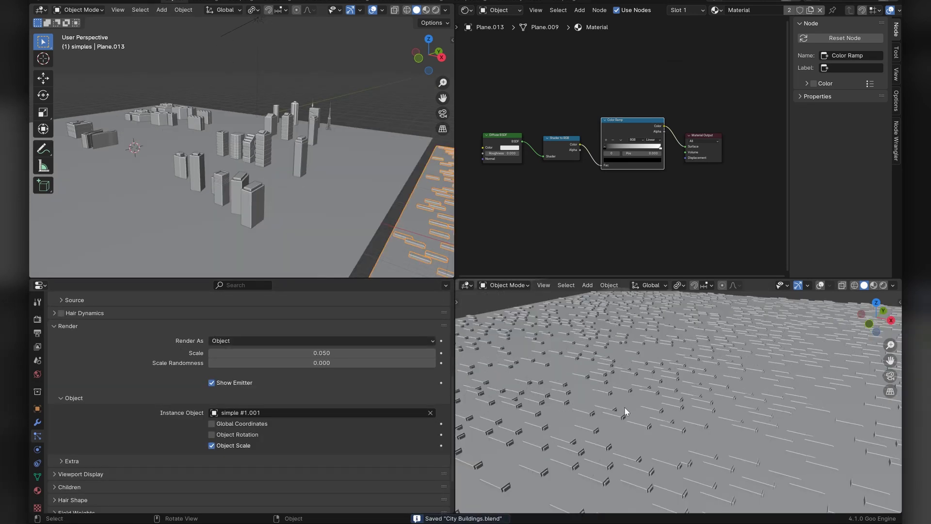
# In Edit Mode, rotate the simple #1.001 building's mesh -90° about the X axis and move it along Y
pyautogui.click(260, 206)
pyautogui.press('Tab')
pyautogui.write('rx90')
pyautogui.press('Escape')
pyautogui.press('r')
pyautogui.write('x')
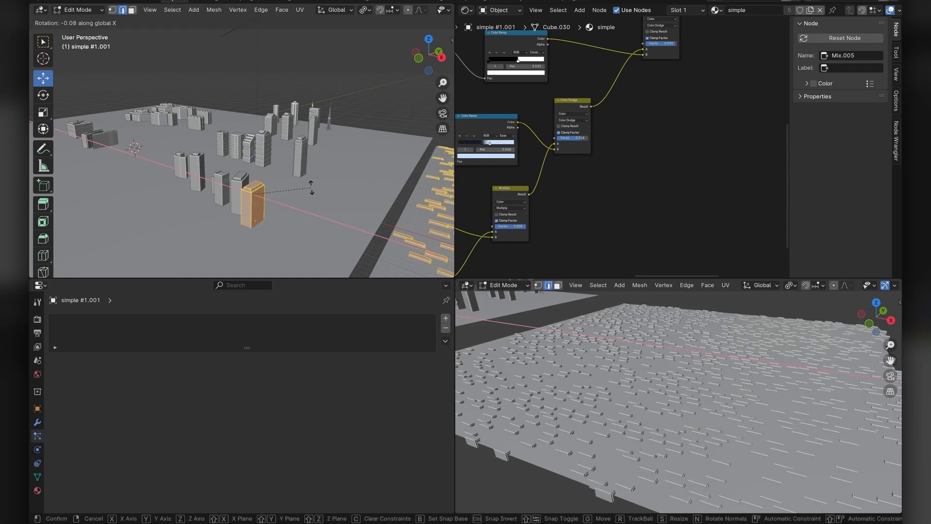
pyautogui.write('-90')
pyautogui.press('Return')
pyautogui.press('g')
pyautogui.press('y')
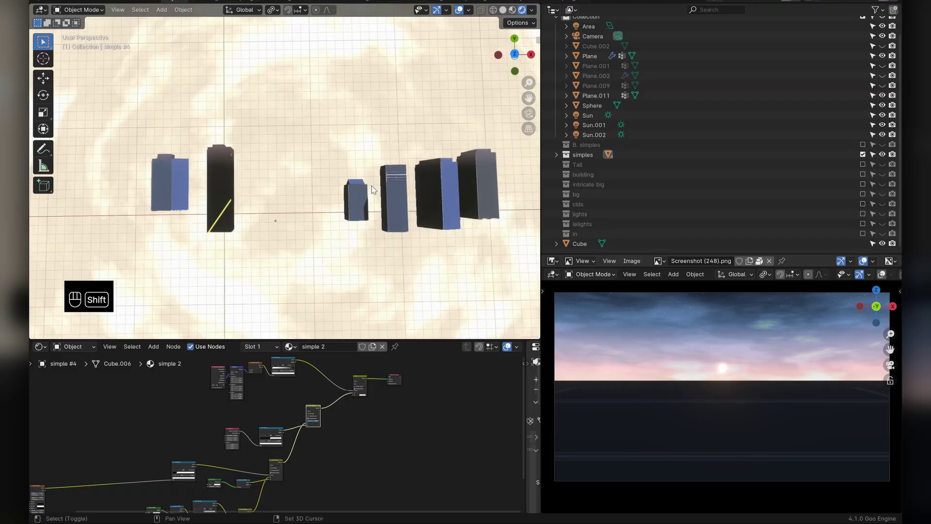
# Examine the simple buildings laid flat in the rendered viewport and save the file
pyautogui.moveTo(233, 174); pyautogui.dragTo(342, 239, button='middle')
pyautogui.moveTo(309, 192)
pyautogui.mouseDown(button='middle')
pyautogui.moveTo(303, 152)
pyautogui.moveTo(290, 163)
pyautogui.moveTo(315, 155)
pyautogui.moveTo(286, 183)
pyautogui.moveTo(296, 184)
pyautogui.mouseUp(button='middle')
pyautogui.hotkey('ctrl', 's')
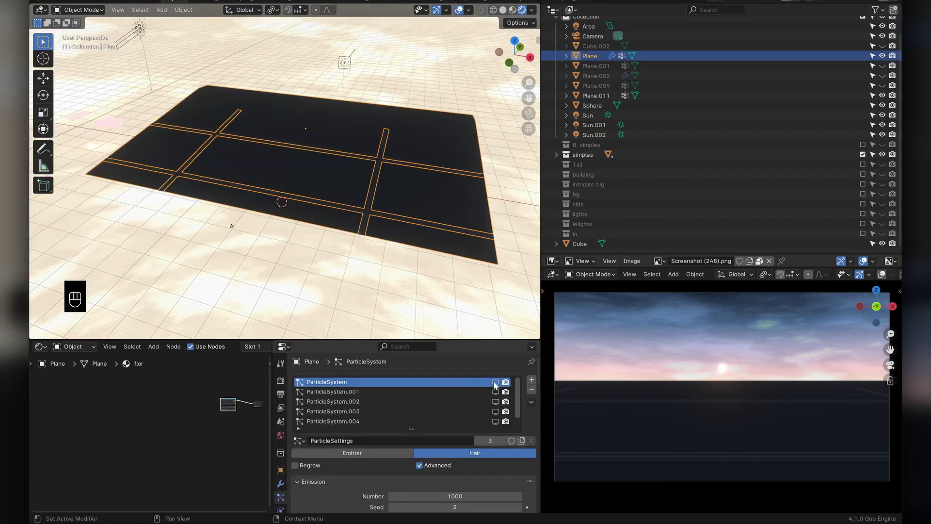
# Switch the viewport to solid shading, enable viewport display of the ground plane's first particle system, and save the file
pyautogui.click(503, 10)
pyautogui.keyDown('shift'); pyautogui.moveTo(196, 109); pyautogui.dragTo(170, 161, button='middle'); pyautogui.keyUp('shift')
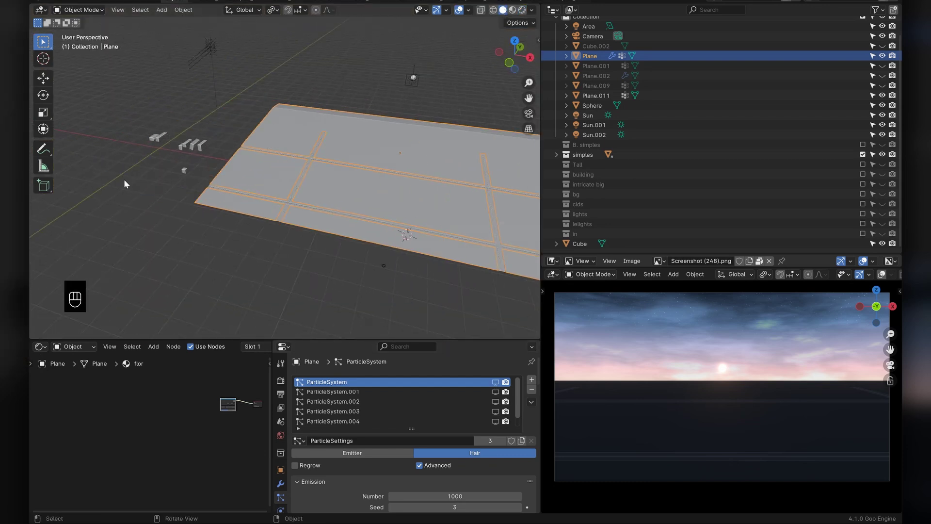
pyautogui.click(495, 382)
pyautogui.click(327, 298)
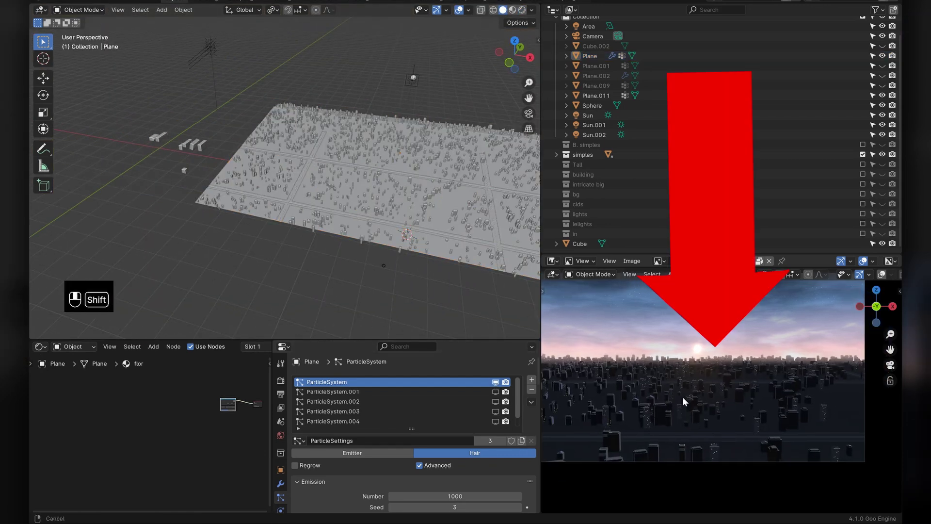
pyautogui.hotkey('ctrl', 's')
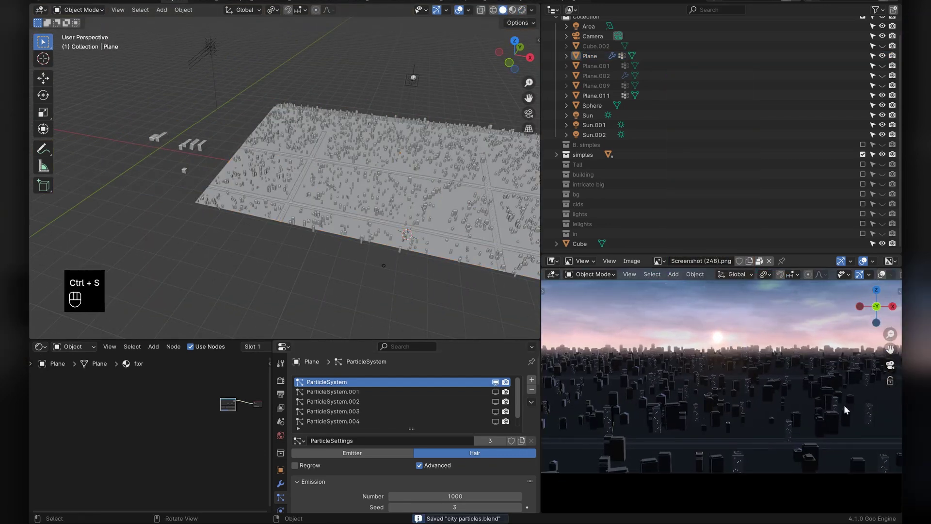
# Select the simple #4 building, widen the node editor to examine its simple 2 material nodes, and save the file
pyautogui.moveTo(431, 191); pyautogui.dragTo(405, 198, button='middle')
pyautogui.keyDown('shift'); pyautogui.moveTo(406, 198); pyautogui.dragTo(348, 203, button='middle'); pyautogui.keyUp('shift')
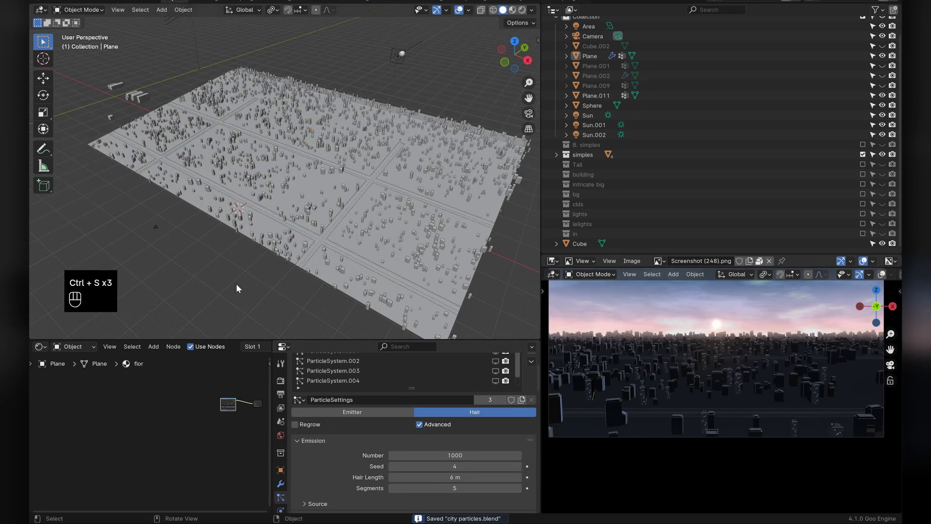
pyautogui.click(115, 86)
pyautogui.moveTo(272, 409); pyautogui.dragTo(458, 410)
pyautogui.moveTo(373, 418); pyautogui.dragTo(357, 457, button='middle')
pyautogui.scroll(8, 303, 439)
pyautogui.scroll(5, 275, 434)
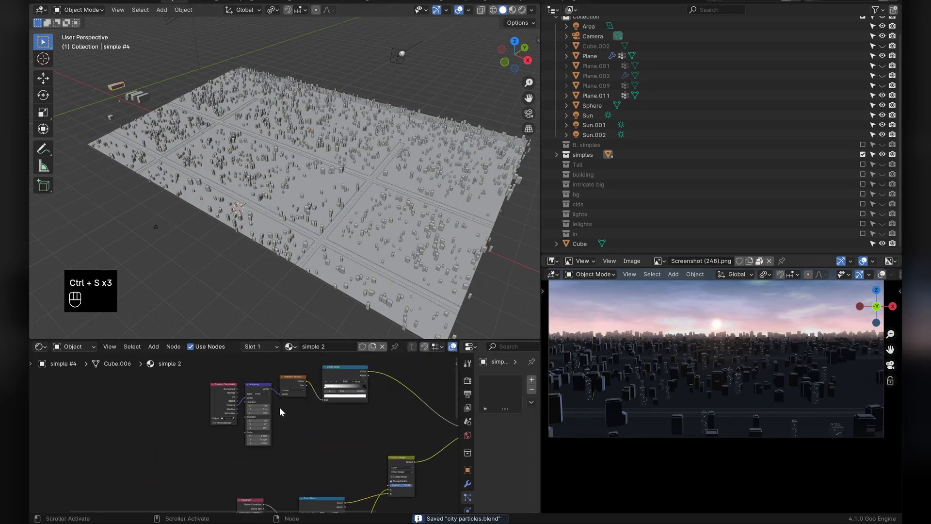
pyautogui.moveTo(270, 383)
pyautogui.mouseDown()
pyautogui.moveTo(254, 383)
pyautogui.moveTo(270, 383)
pyautogui.mouseUp()
pyautogui.scroll(-6, 314, 400)
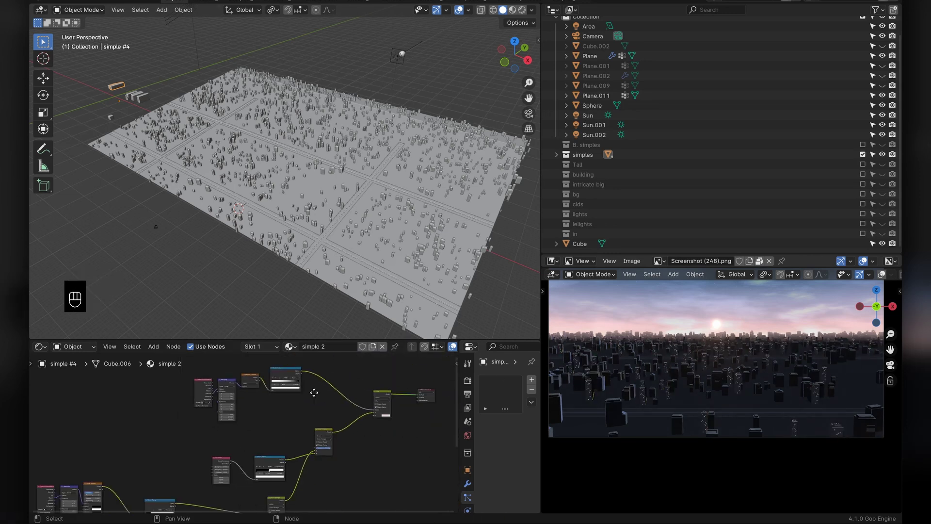
pyautogui.hotkey('ctrl', 's')
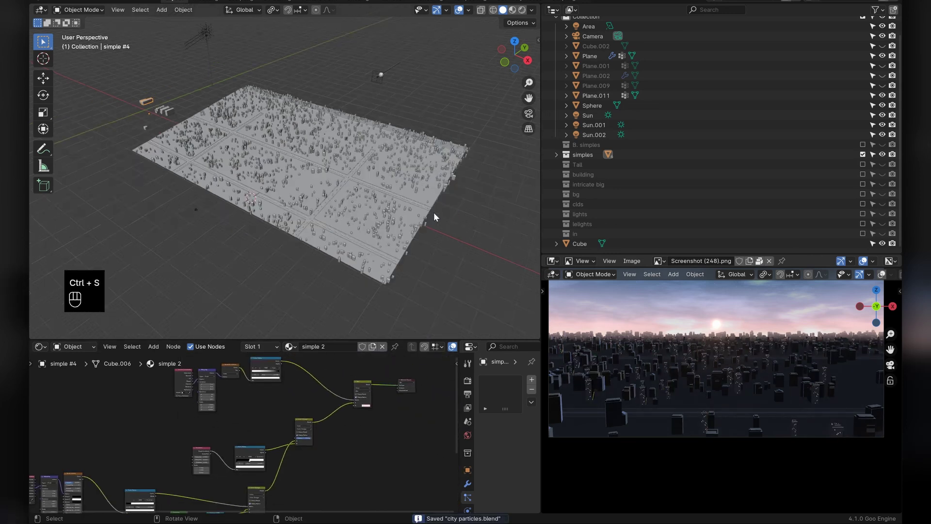
# Select the ground plane and widen the Properties editor to review its vertex groups
pyautogui.scroll(3, 282, 183)
pyautogui.click(302, 180)
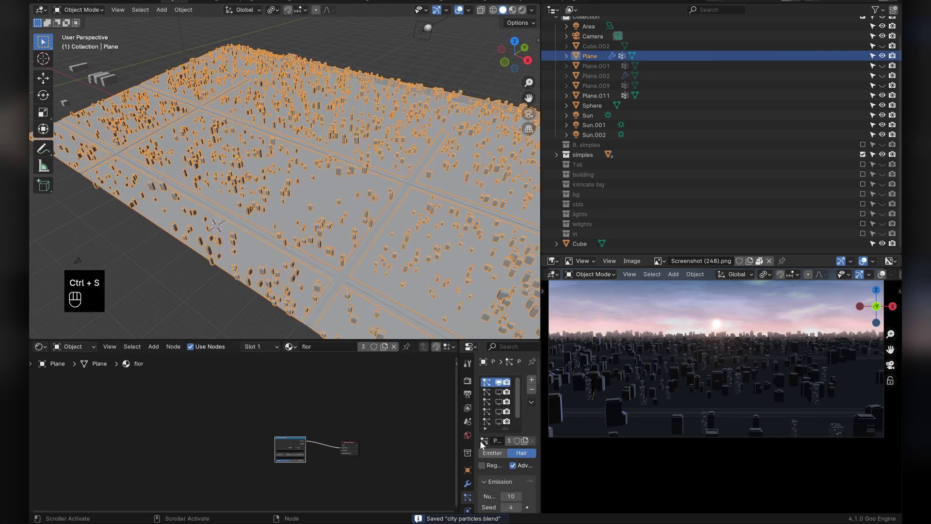
pyautogui.scroll(-3, 468, 499)
pyautogui.click(467, 469)
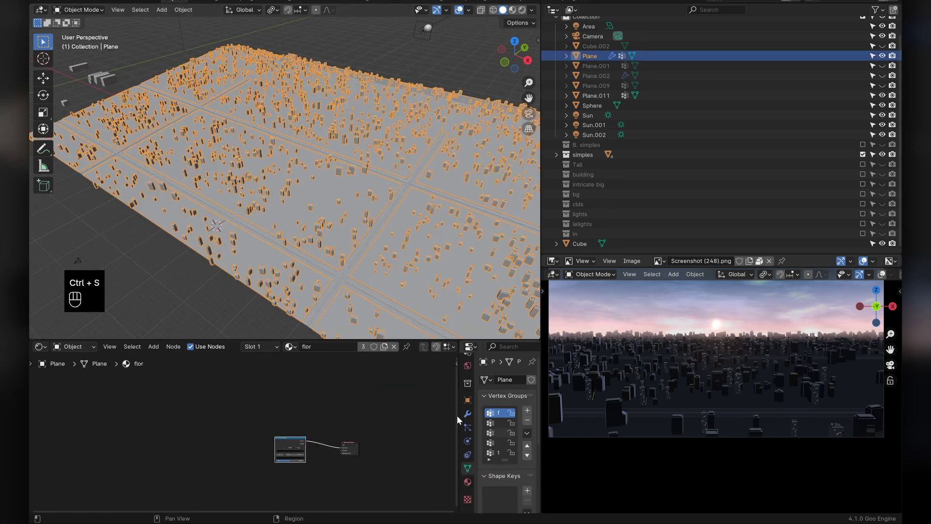
pyautogui.moveTo(456, 416); pyautogui.dragTo(310, 409)
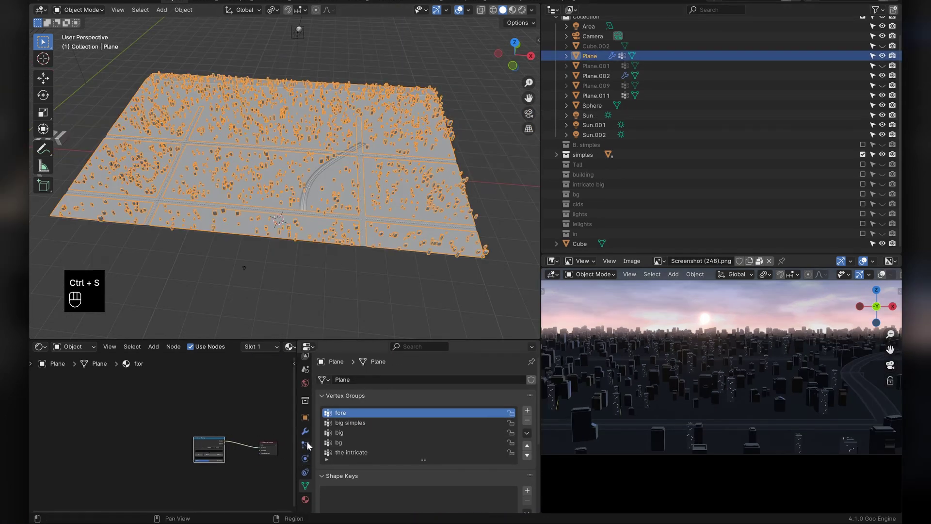
# Review the emission settings of the ground plane's first particle system and save the file
pyautogui.click(306, 444)
pyautogui.scroll(-1, 405, 444)
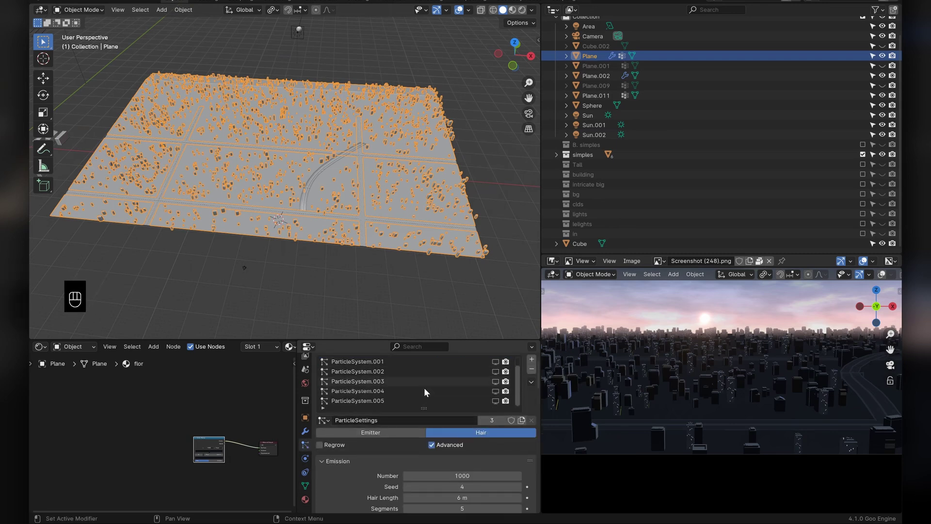
pyautogui.scroll(-3, 435, 449)
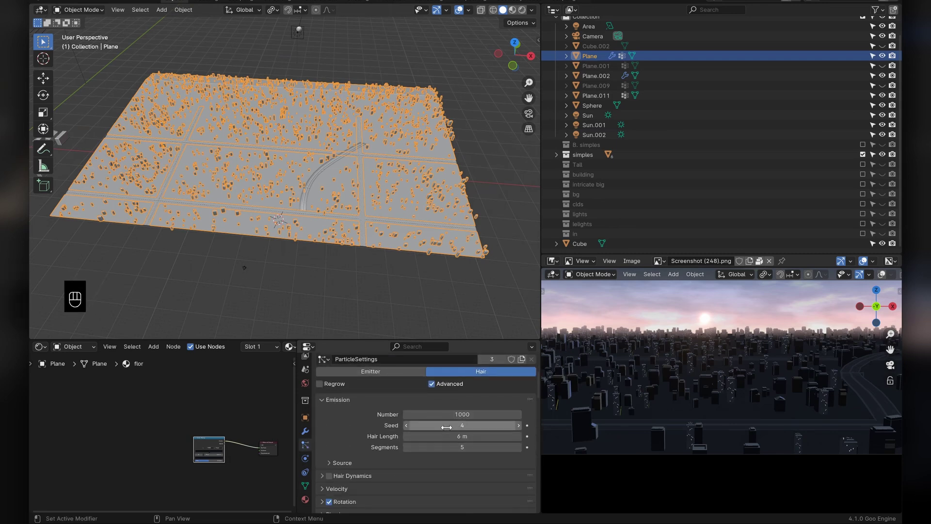
pyautogui.scroll(-1, 461, 422)
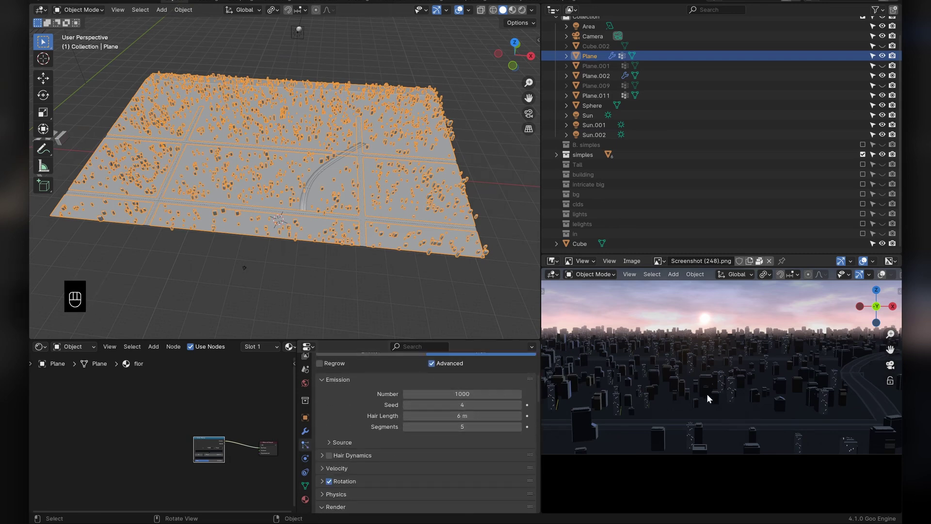
pyautogui.scroll(-1, 700, 380)
pyautogui.press('Tab')
pyautogui.hotkey('ctrl', 's')
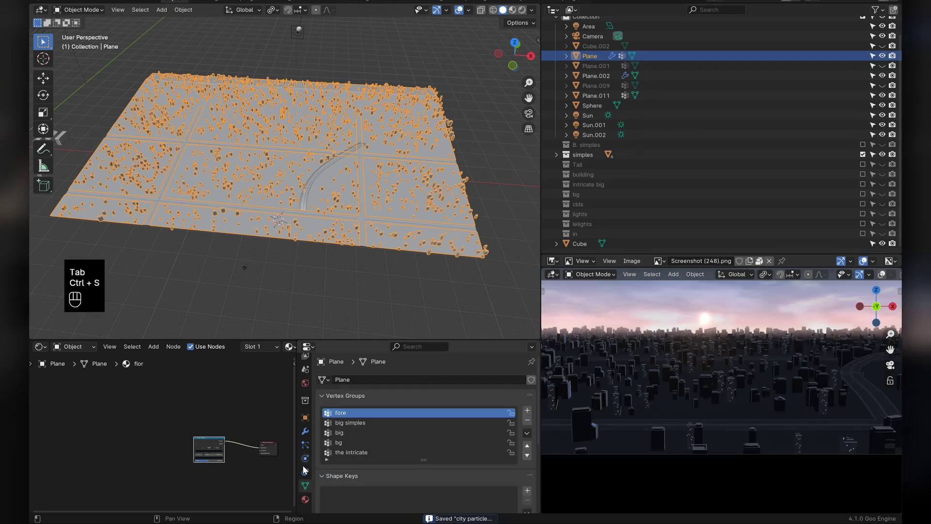
# Examine the first particle system's emission, render, instance collection and children settings
pyautogui.click(305, 444)
pyautogui.scroll(-1, 408, 439)
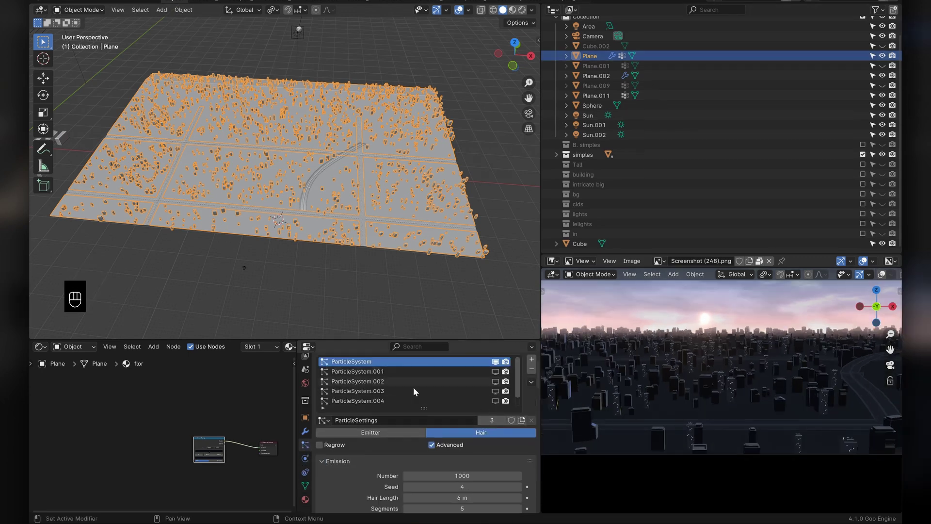
pyautogui.scroll(-3, 434, 450)
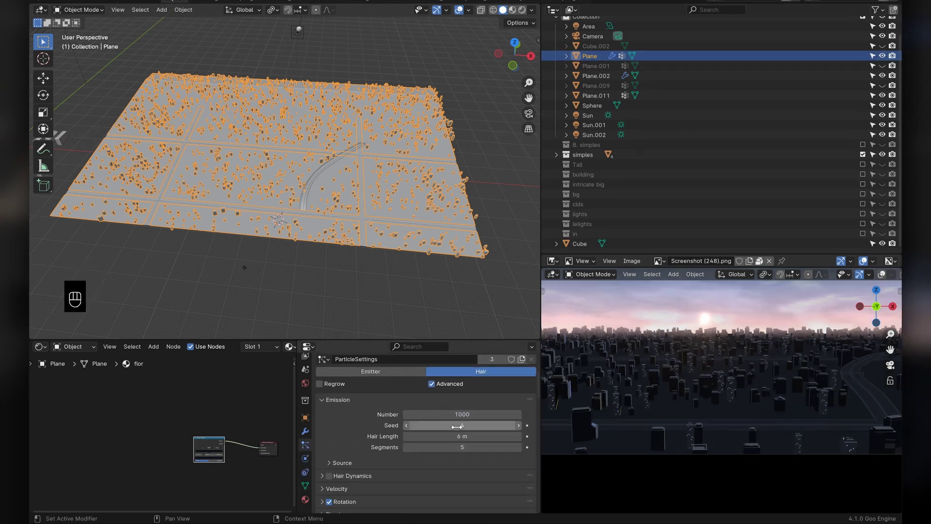
pyautogui.scroll(-7, 456, 412)
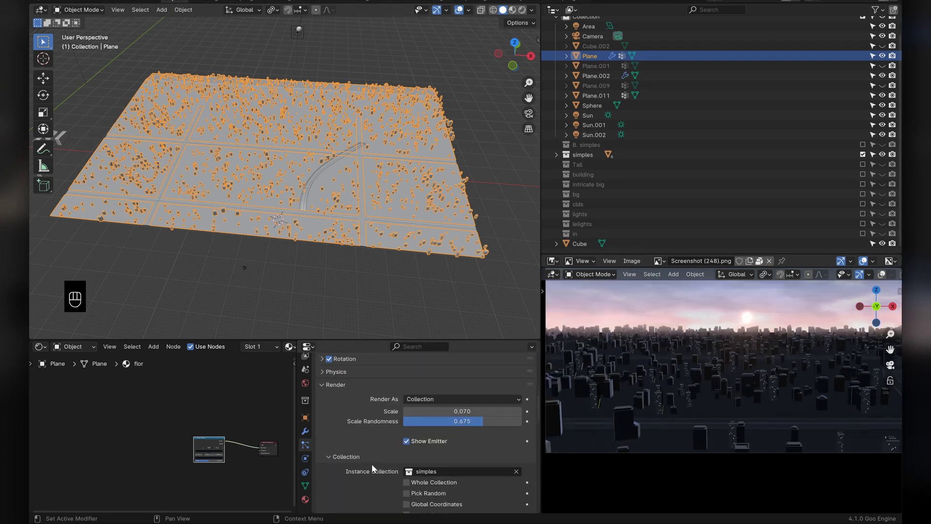
pyautogui.scroll(-2, 331, 415)
pyautogui.scroll(2, 331, 415)
pyautogui.scroll(-1, 451, 415)
pyautogui.scroll(-8, 470, 398)
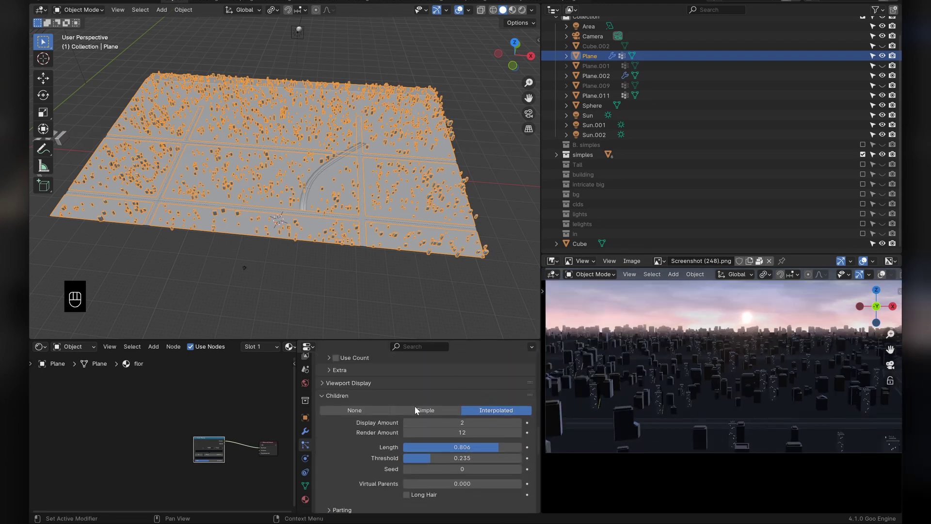
pyautogui.scroll(-1, 365, 407)
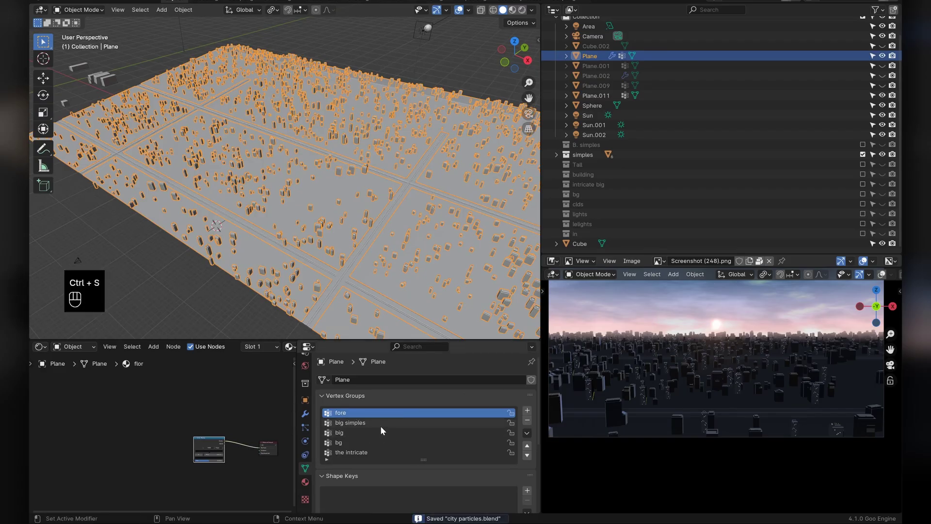
# Select the fore vertex group's geometry on the ground plane in Edit Mode and save the file
pyautogui.press('Tab')
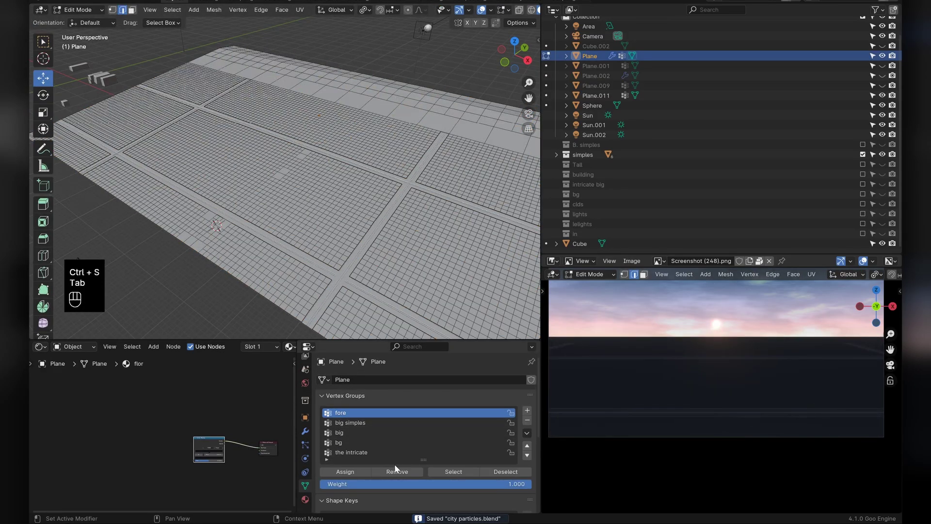
pyautogui.click(445, 473)
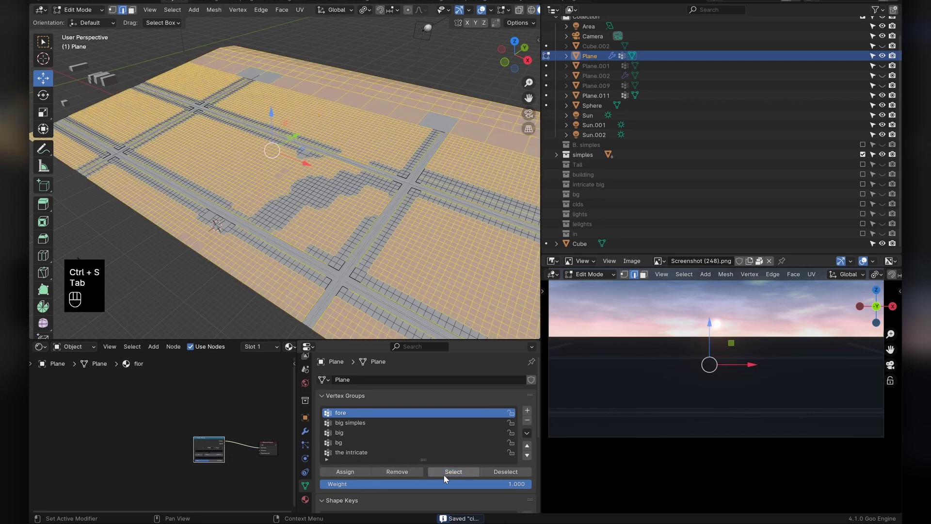
pyautogui.scroll(-4, 305, 237)
pyautogui.moveTo(305, 237); pyautogui.dragTo(296, 141, button='middle')
pyautogui.hotkey('ctrl', 's')
pyautogui.moveTo(296, 141); pyautogui.dragTo(328, 170, button='middle')
pyautogui.scroll(3, 313, 151)
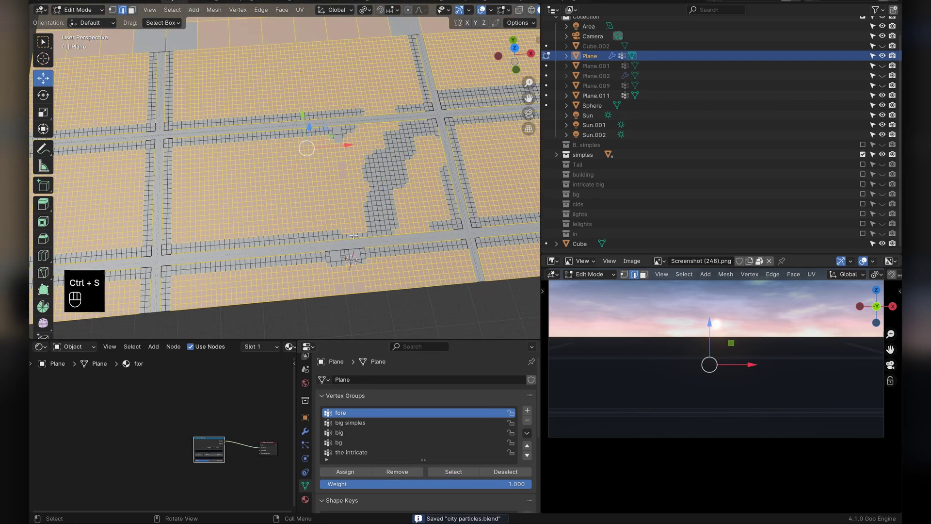
# Switch to face selection to inspect the fore area, save the file, and return to Object Mode
pyautogui.scroll(-4, 365, 235)
pyautogui.moveTo(366, 235); pyautogui.dragTo(310, 192, button='middle')
pyautogui.press('3')
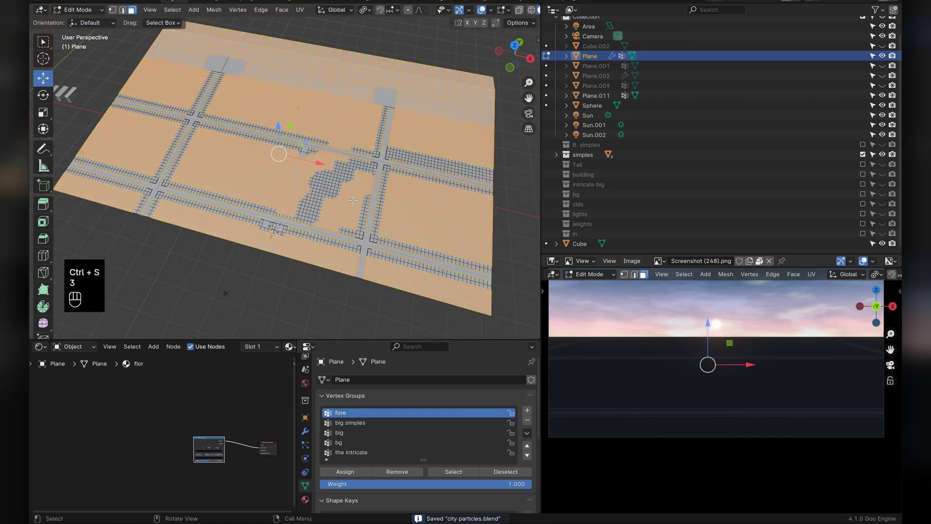
pyautogui.scroll(3, 342, 218)
pyautogui.hotkey('ctrl', 's')
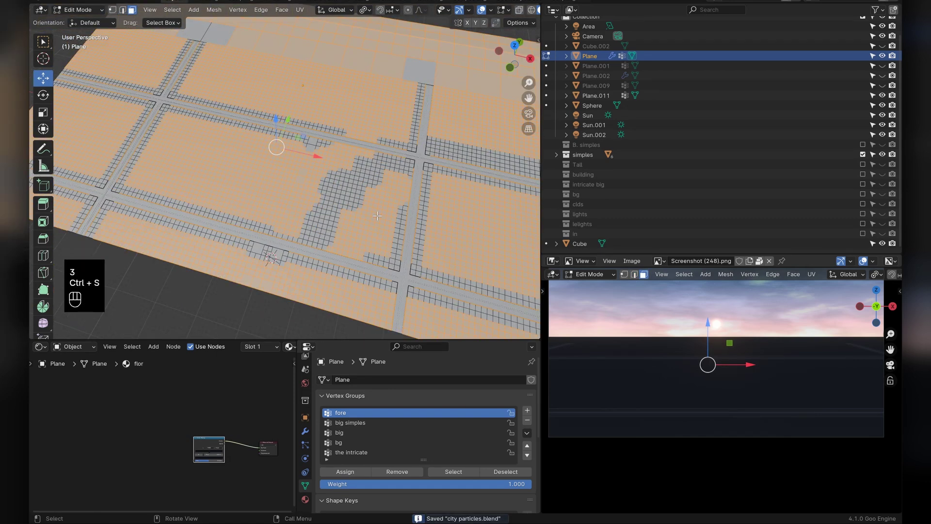
pyautogui.press('Tab')
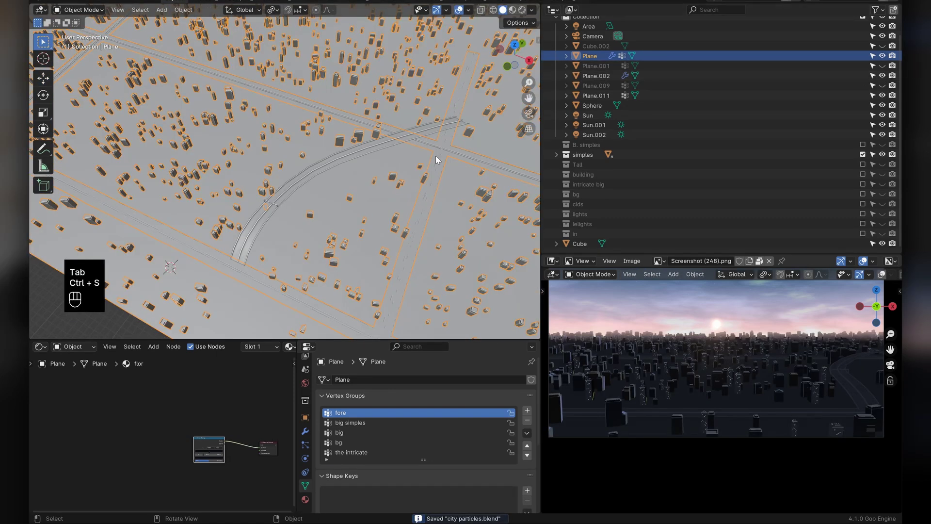
# Save the file and examine the buildings scattered around the curved road, ending with the ground plane deselected
pyautogui.keyDown('shift'); pyautogui.moveTo(436, 158); pyautogui.dragTo(424, 301, button='middle'); pyautogui.keyUp('shift')
pyautogui.hotkey('ctrl', 's')
pyautogui.scroll(2, 744, 402)
pyautogui.moveTo(382, 176); pyautogui.dragTo(299, 191, button='middle')
pyautogui.scroll(-4, 299, 191)
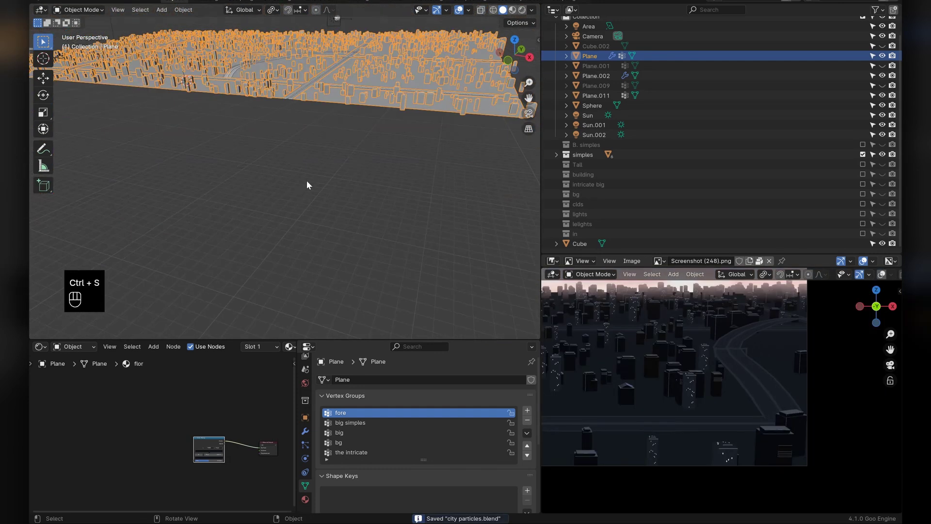
pyautogui.click(300, 189)
# Select the curved road, inspect its mesh in Edit Mode, and save the file back in Object Mode
pyautogui.keyDown('shift'); pyautogui.moveTo(301, 112); pyautogui.dragTo(310, 181, button='middle'); pyautogui.keyUp('shift')
pyautogui.scroll(4, 311, 182)
pyautogui.click(237, 118)
pyautogui.press('Tab')
pyautogui.moveTo(236, 121); pyautogui.dragTo(386, 144, button='middle')
pyautogui.scroll(-2, 386, 145)
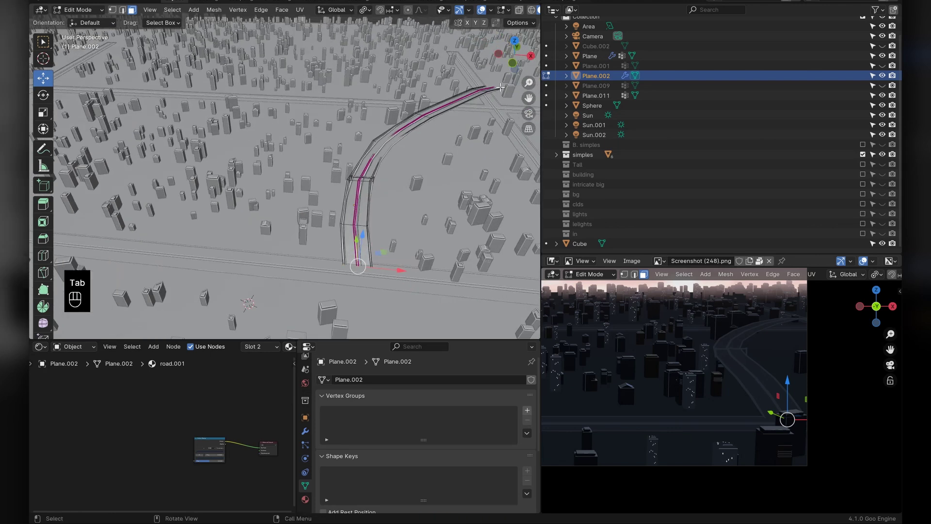
pyautogui.press('Tab')
pyautogui.hotkey('ctrl', 's')
# Review the curved road's Subdivision modifier and its road and road.001 material slots
pyautogui.click(305, 430)
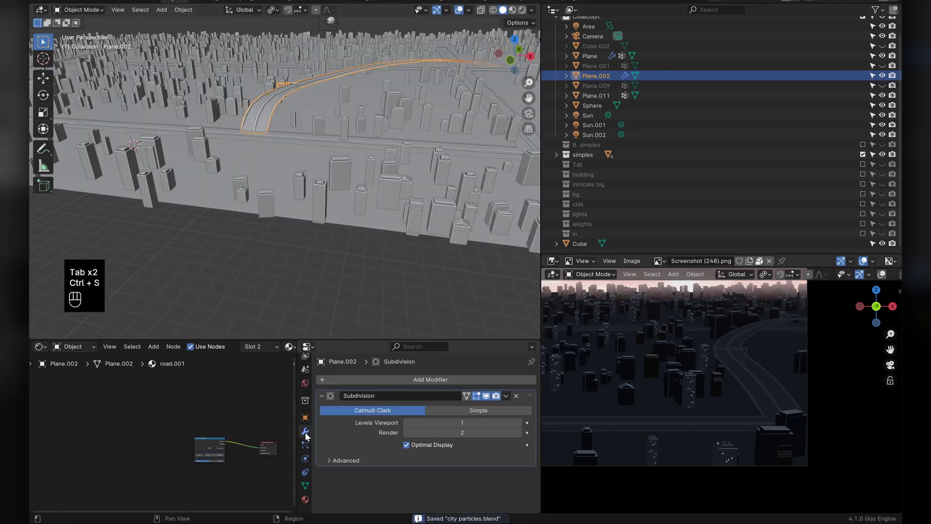
pyautogui.moveTo(519, 426); pyautogui.dragTo(416, 423)
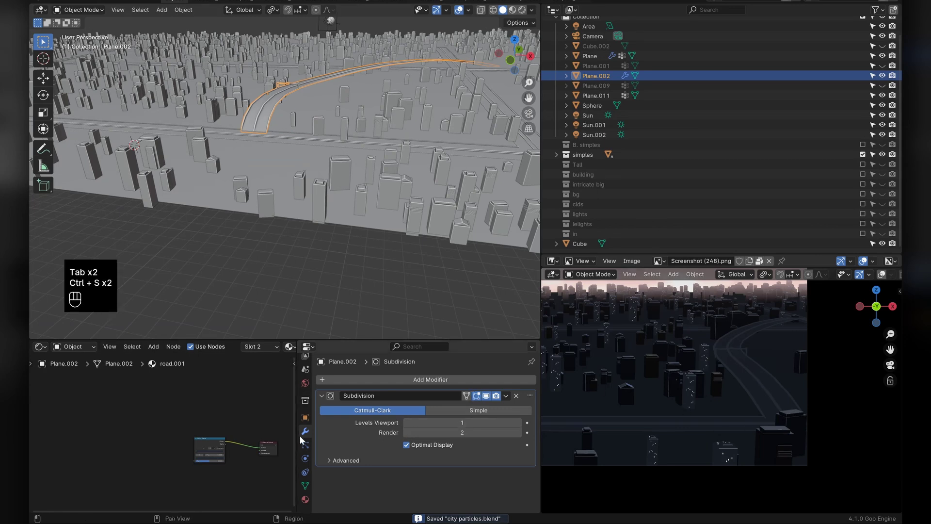
pyautogui.click(305, 499)
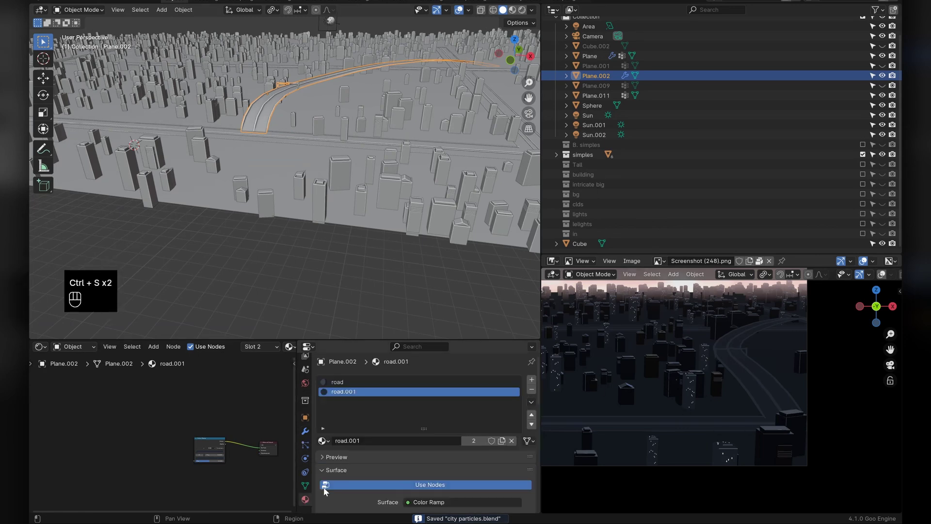
pyautogui.click(358, 383)
pyautogui.moveTo(334, 320); pyautogui.dragTo(291, 260, button='middle')
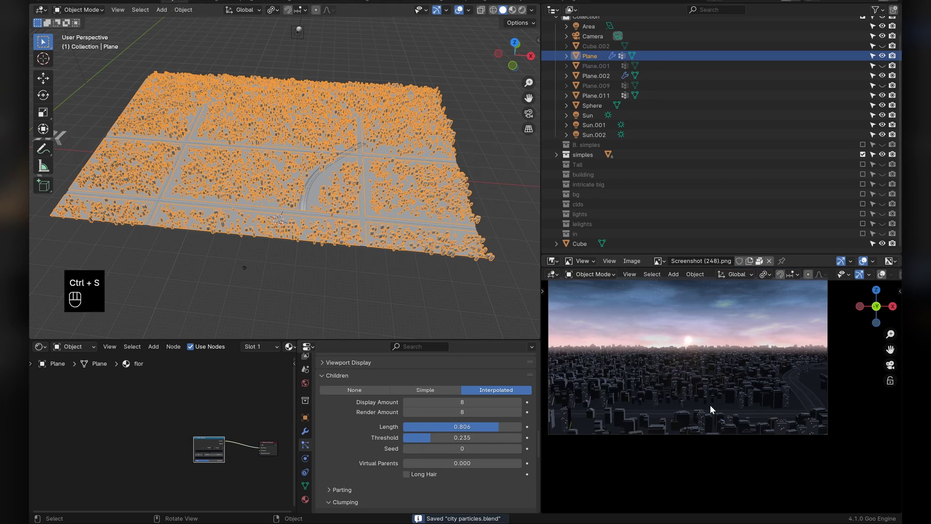
# Inspect the dense city through the camera, save the file, and lower the first particle system's children display amount
pyautogui.scroll(5, 710, 405)
pyautogui.scroll(-2, 721, 390)
pyautogui.hotkey('ctrl', 's')
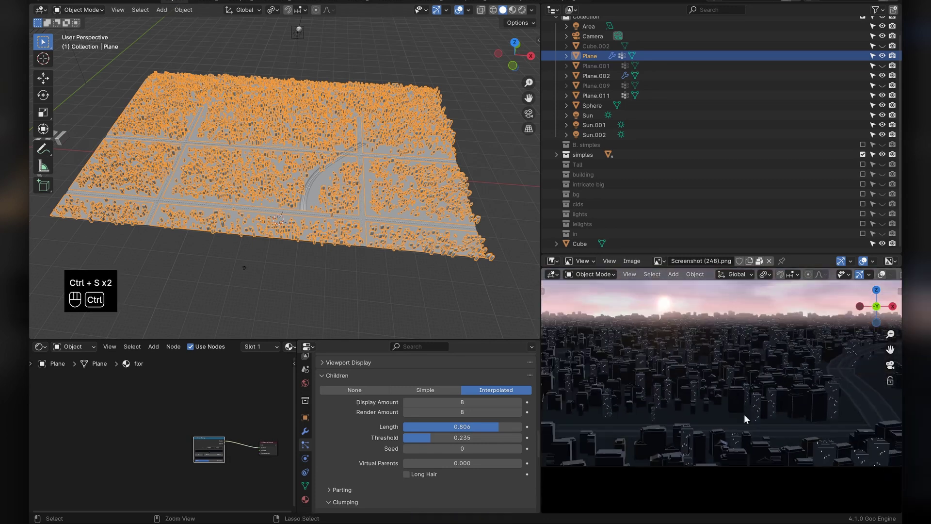
pyautogui.moveTo(484, 403); pyautogui.dragTo(451, 402)
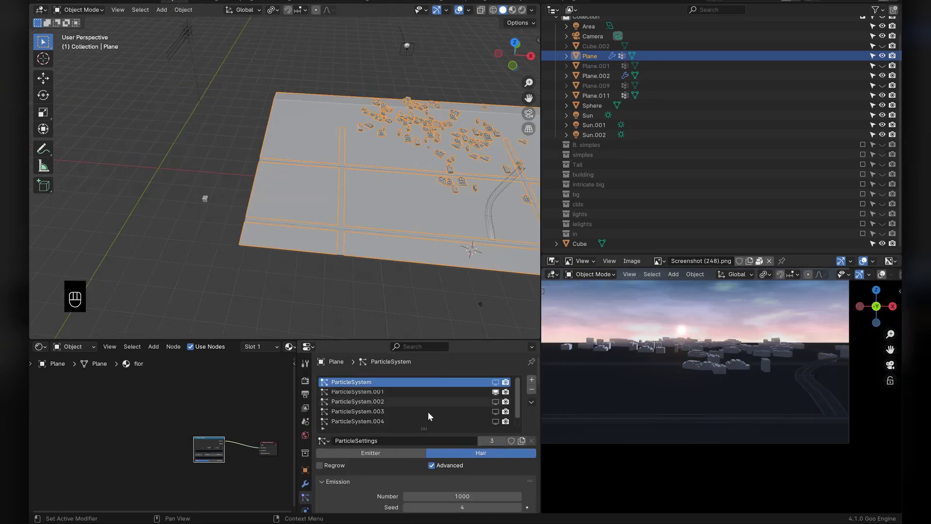
# Select ParticleSystem.001 on the ground plane and review its render and instance collection settings
pyautogui.moveTo(653, 409); pyautogui.dragTo(685, 382, button='middle')
pyautogui.scroll(-1, 473, 421)
pyautogui.scroll(1, 472, 423)
pyautogui.click(459, 393)
pyautogui.scroll(-1, 460, 398)
pyautogui.scroll(-10, 472, 427)
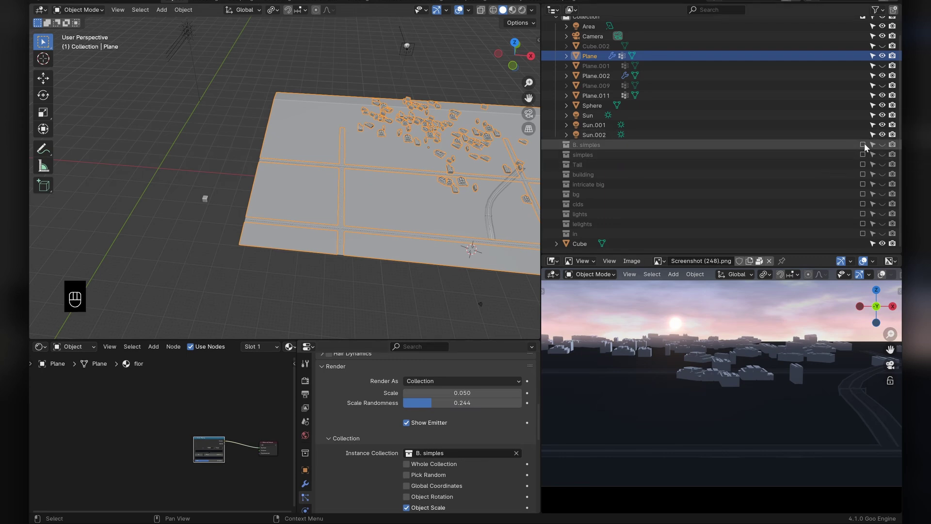
# Enable the B. simples collection, save the file, and look over its source buildings beside the ground plane
pyautogui.click(879, 144)
pyautogui.click(215, 177)
pyautogui.hotkey('ctrl', 's')
pyautogui.scroll(5, 258, 166)
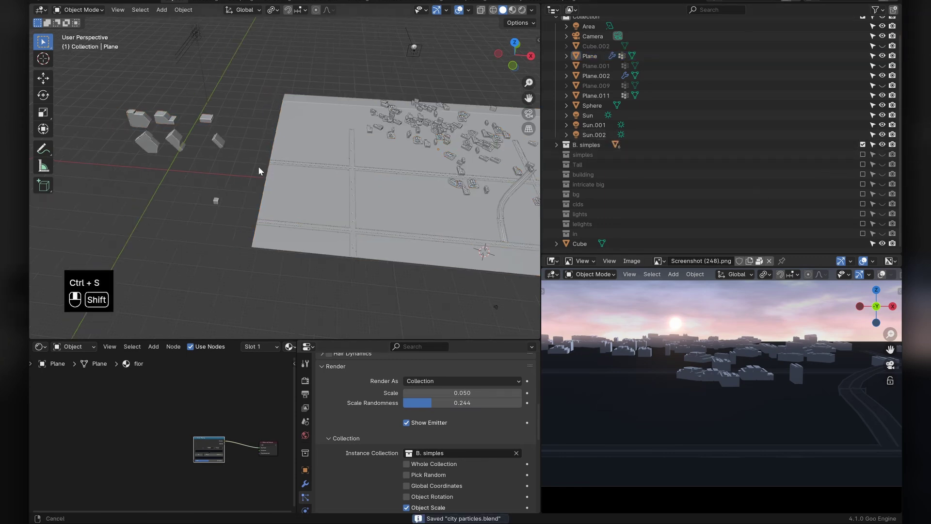
pyautogui.moveTo(359, 183); pyautogui.dragTo(188, 183, button='middle')
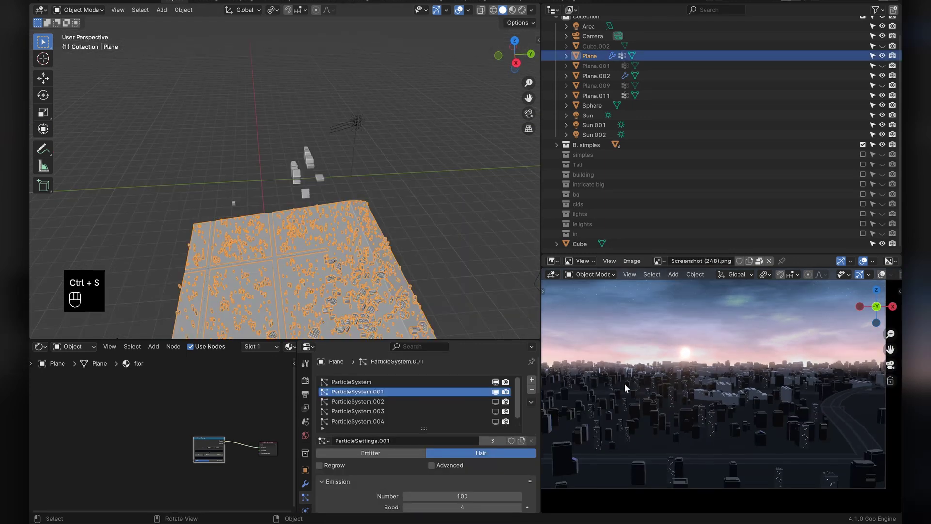
# Save the file, turn on viewport display of ParticleSystem.002, and turn it off for ParticleSystem.001
pyautogui.hotkey('ctrl', 's')
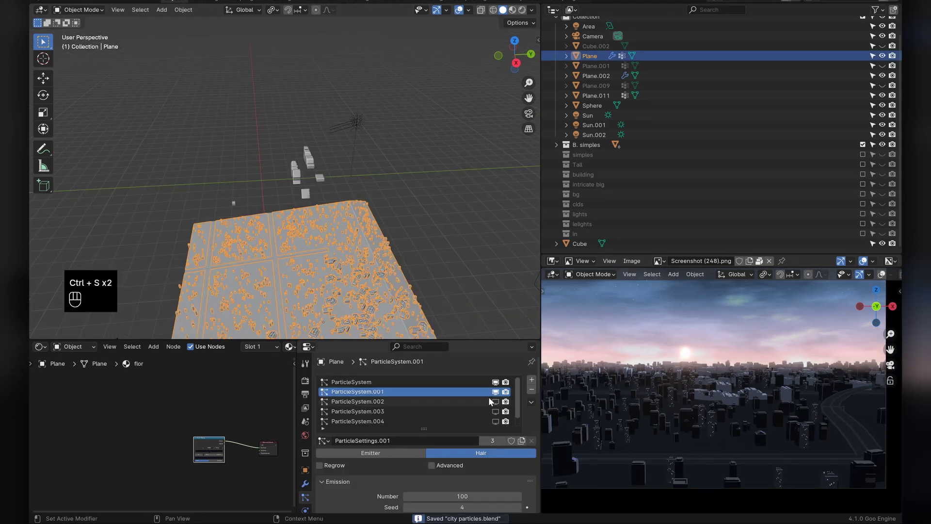
pyautogui.click(482, 401)
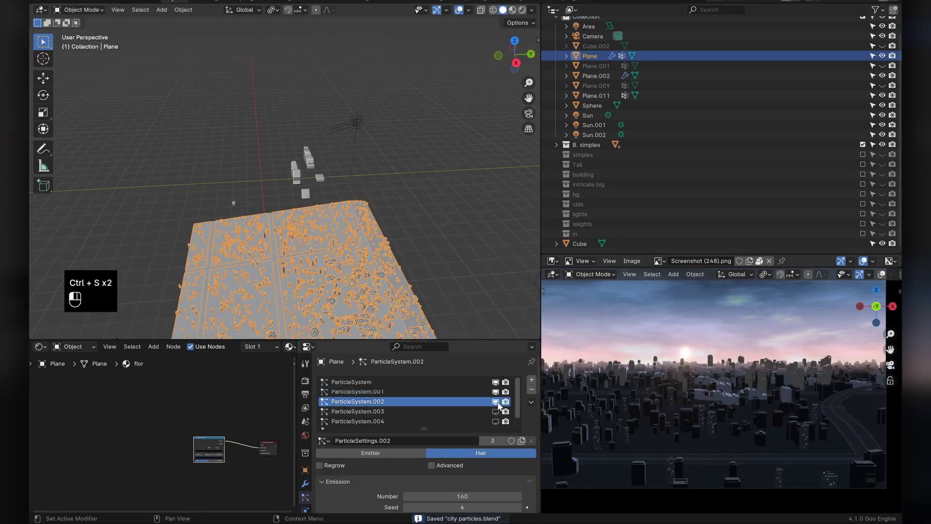
pyautogui.click(495, 392)
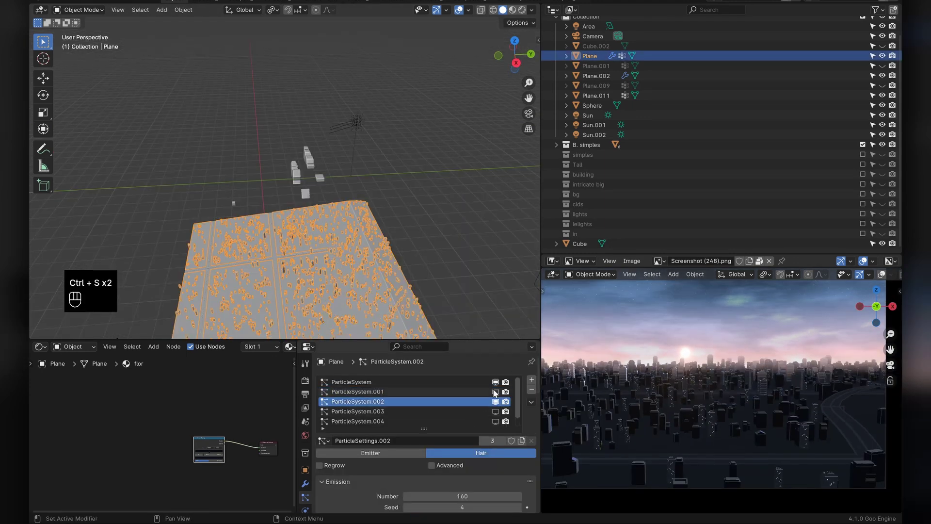
pyautogui.keyDown('shift'); pyautogui.moveTo(737, 426); pyautogui.dragTo(700, 406, button='middle'); pyautogui.keyUp('shift')
pyautogui.scroll(5, 700, 406)
pyautogui.scroll(-2, 715, 396)
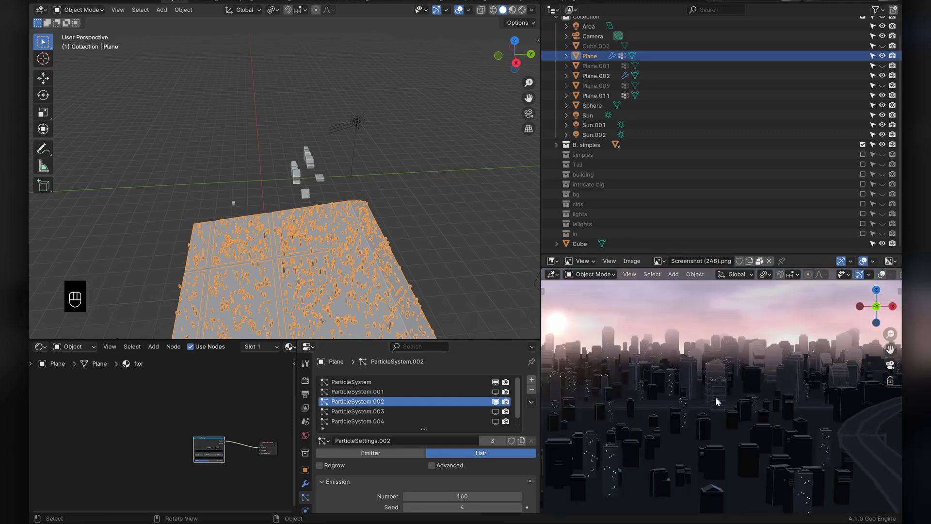
# Turn off viewport display of the first particle system, save the file, and review ParticleSystem.002's render settings
pyautogui.click(495, 382)
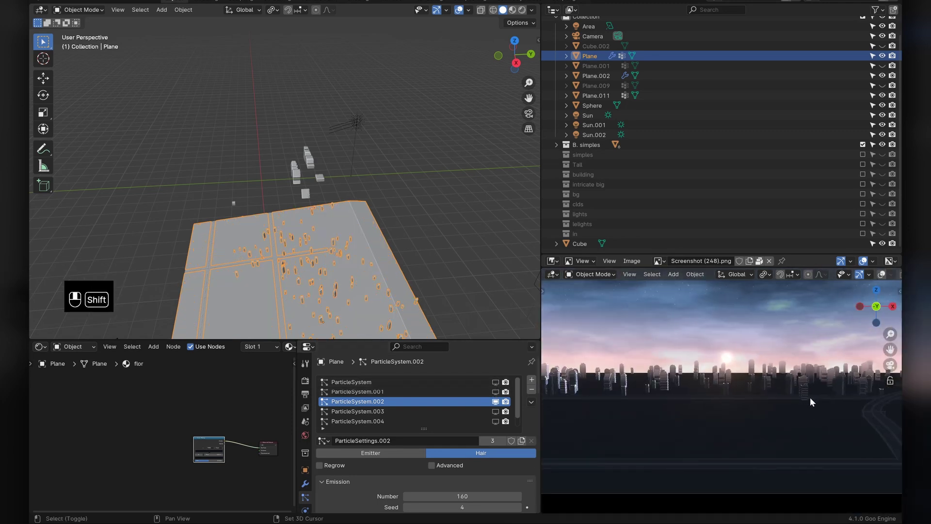
pyautogui.scroll(10, 732, 409)
pyautogui.hotkey('ctrl', 's')
pyautogui.scroll(-1, 441, 421)
pyautogui.scroll(-15, 426, 451)
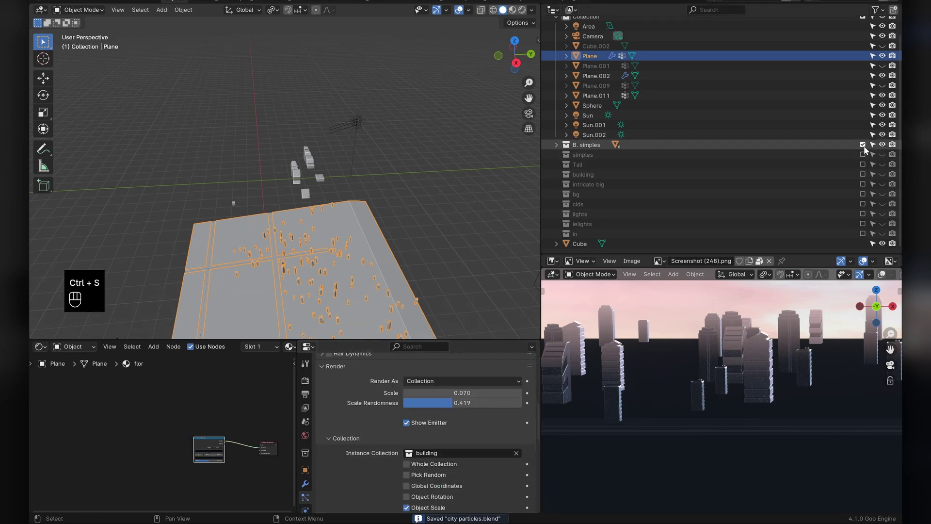
# Exclude the B. simples collection, enable the building collection instead, and save the file
pyautogui.click(862, 174)
pyautogui.moveTo(528, 165); pyautogui.dragTo(262, 173, button='middle')
pyautogui.hotkey('ctrl', 's')
pyautogui.scroll(4, 254, 220)
pyautogui.scroll(-6, 705, 394)
pyautogui.scroll(-9, 289, 155)
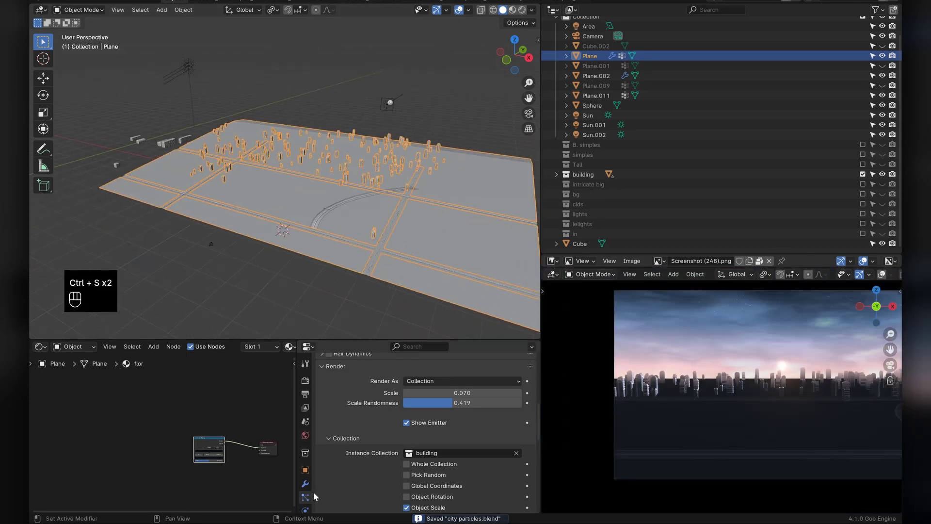
# Select only the big vertex group's faces on the ground plane in Edit Mode and return to Object Mode
pyautogui.click(305, 468)
pyautogui.click(354, 432)
pyautogui.press('Tab')
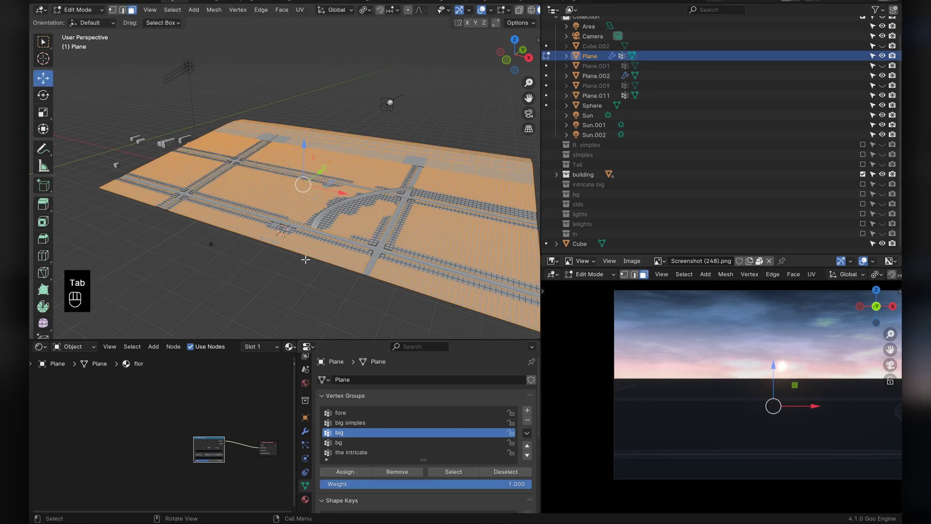
pyautogui.click(221, 241)
pyautogui.click(452, 472)
pyautogui.press('Tab')
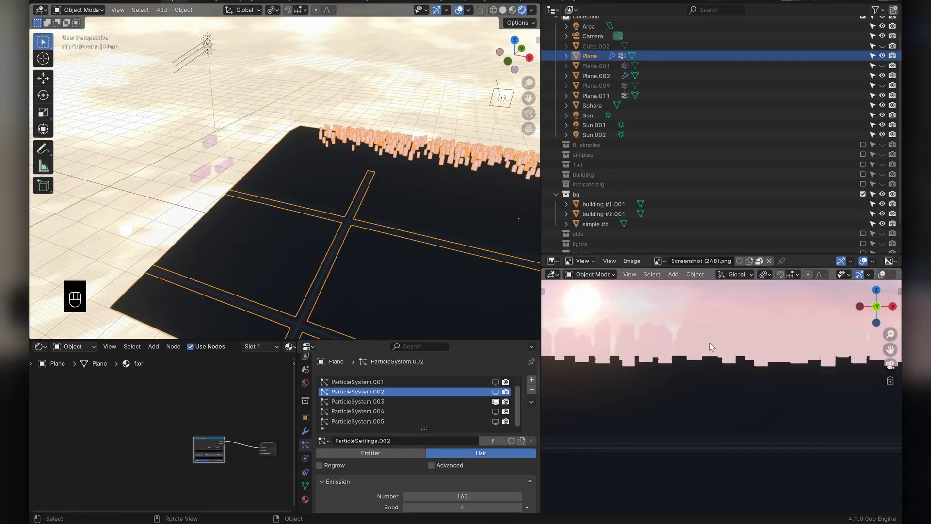
# Review the row of distant bg buildings in the camera view and save the file
pyautogui.scroll(-5, 710, 345)
pyautogui.hotkey('ctrl', 's')
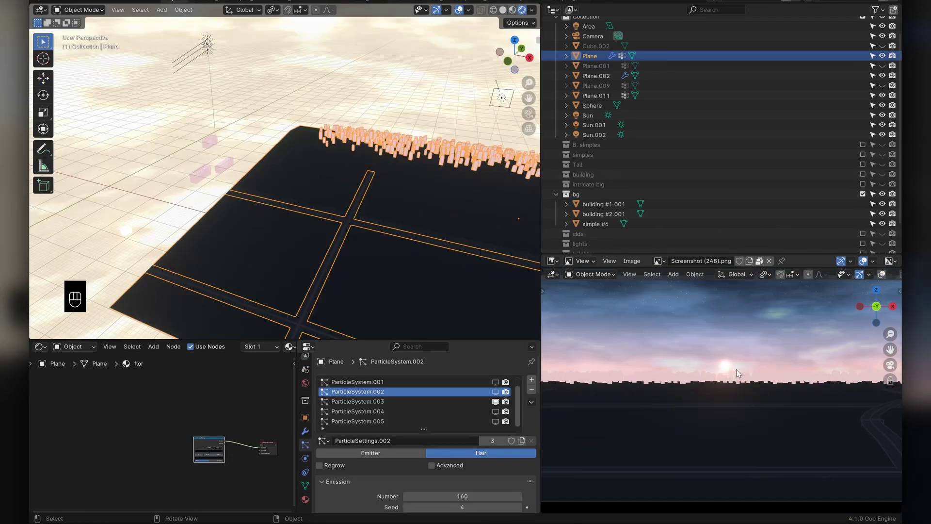
pyautogui.hotkey('ctrl', 's')
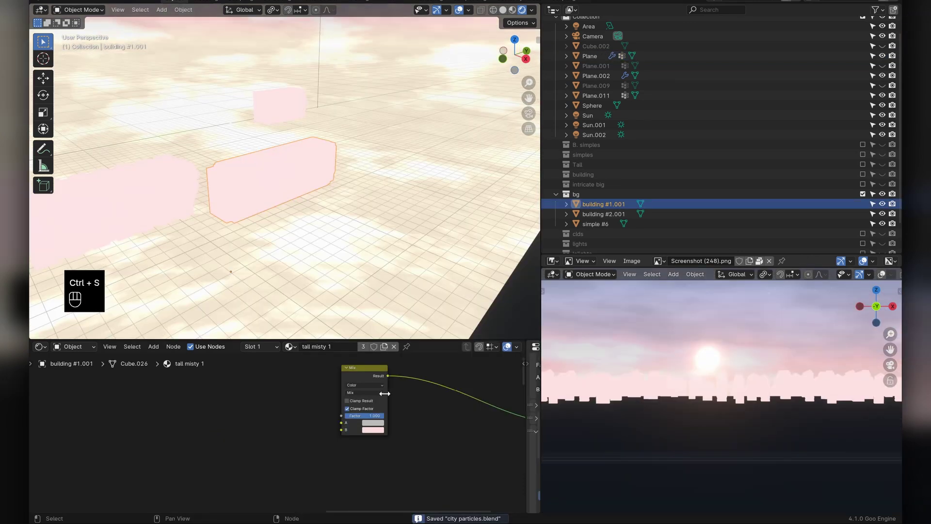
# Try a Mix node factor of 0.945 in building #1.001's tall misty 1 material
pyautogui.scroll(3, 302, 418)
pyautogui.scroll(2, 255, 447)
pyautogui.moveTo(221, 386); pyautogui.dragTo(285, 411)
pyautogui.moveTo(286, 456)
pyautogui.mouseDown()
pyautogui.moveTo(260, 456)
pyautogui.moveTo(293, 458)
pyautogui.mouseUp()
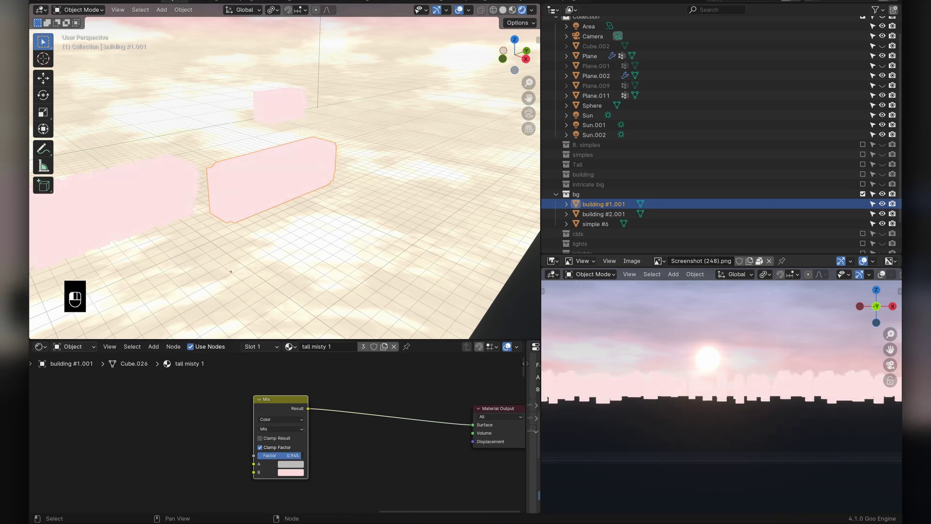
pyautogui.hotkey('ctrl', 's')
pyautogui.moveTo(289, 405); pyautogui.dragTo(353, 389)
pyautogui.rightClick(330, 401)
pyautogui.scroll(2, 373, 454)
pyautogui.moveTo(385, 433); pyautogui.dragTo(332, 454, button='middle')
pyautogui.scroll(-1, 331, 454)
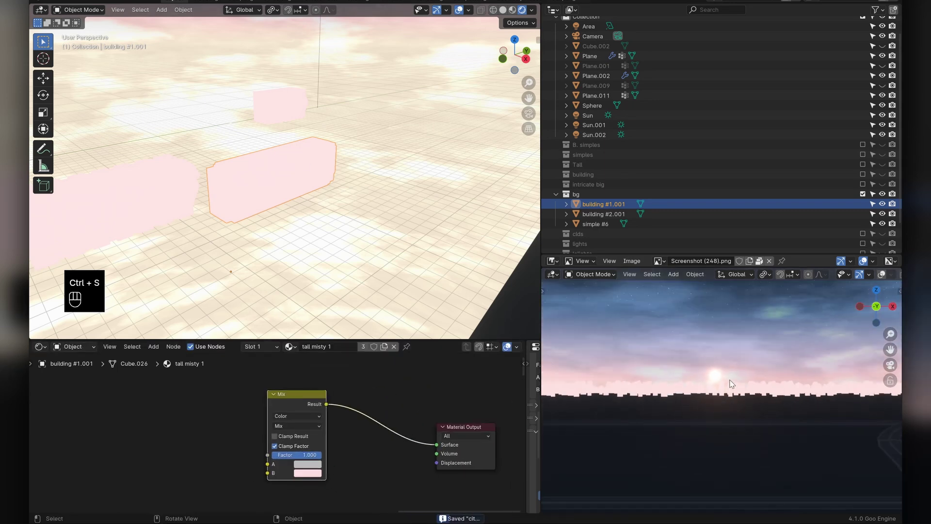
# Save the file and inspect the bg collection's building models in Solid shading
pyautogui.hotkey('ctrl', 's')
pyautogui.moveTo(349, 253); pyautogui.dragTo(386, 270, button='middle')
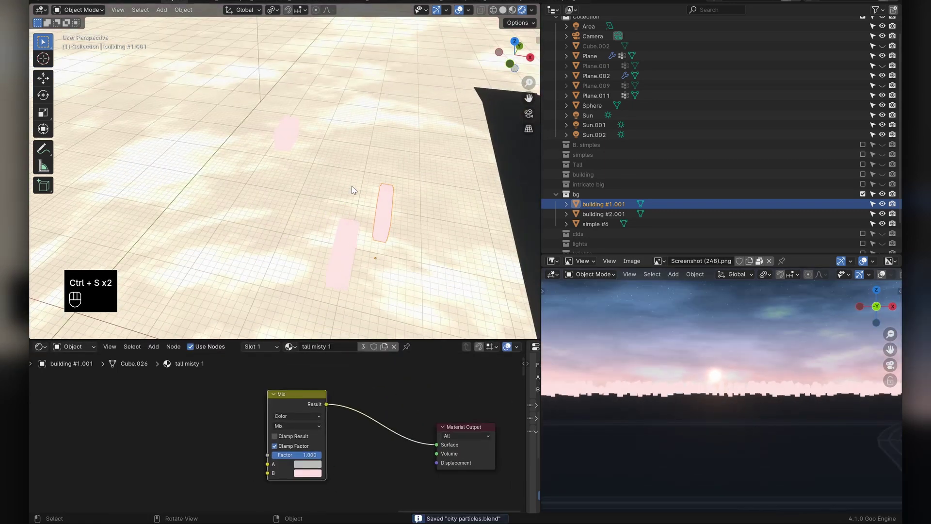
pyautogui.moveTo(352, 189); pyautogui.dragTo(369, 180, button='middle')
pyautogui.click(504, 10)
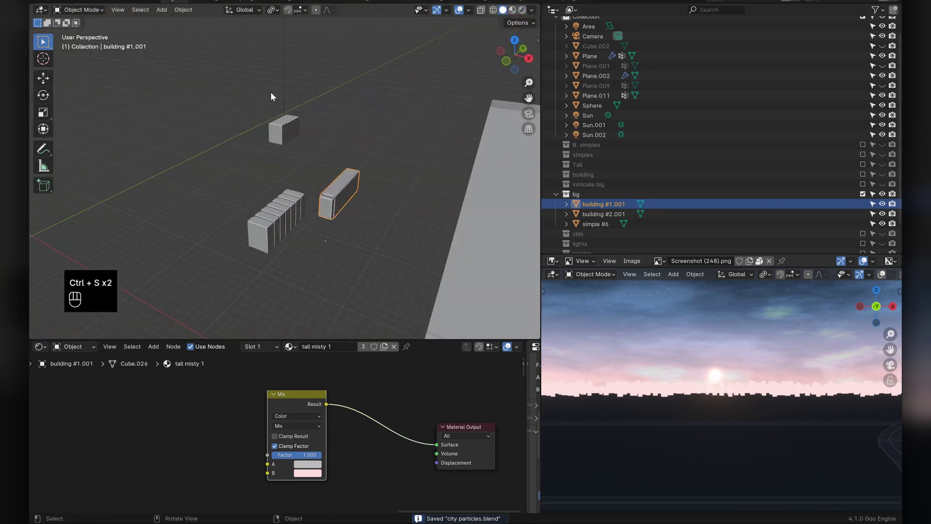
pyautogui.moveTo(312, 146); pyautogui.dragTo(318, 195, button='middle')
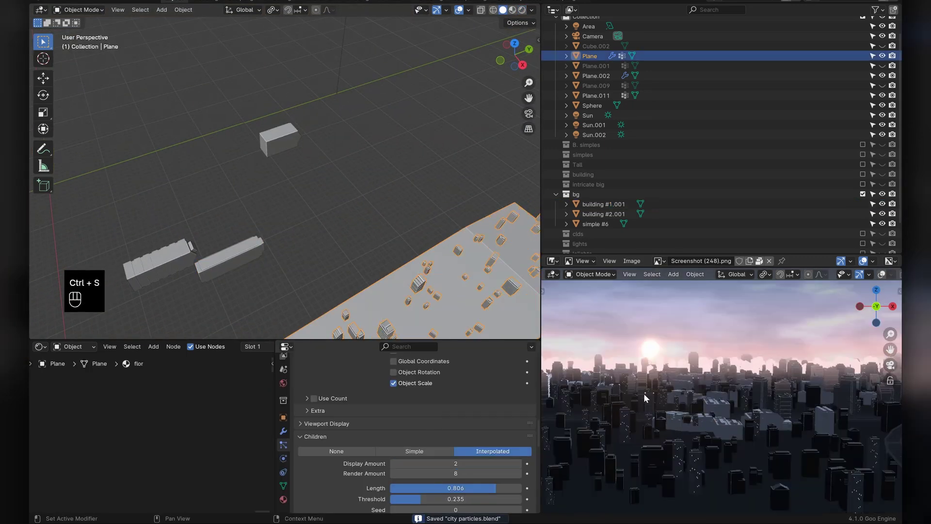
# Turn off viewport display of ParticleSystem.001 through ParticleSystem.003, turn it on for ParticleSystem.004, and save the file
pyautogui.scroll(15, 467, 446)
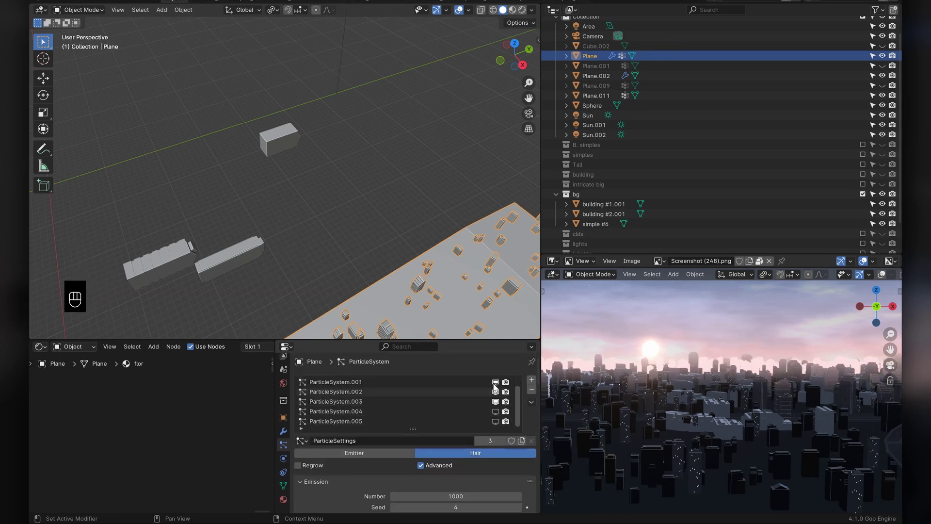
pyautogui.click(495, 391)
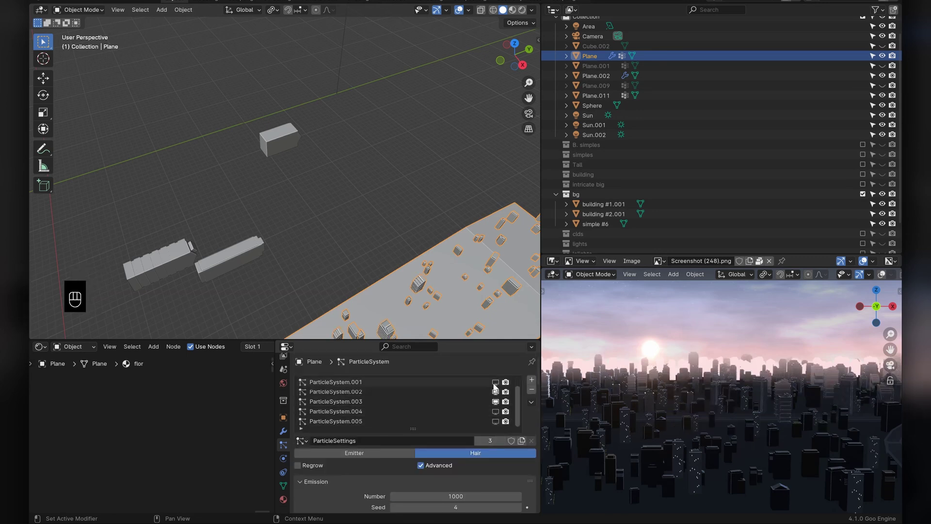
pyautogui.click(495, 411)
pyautogui.hotkey('ctrl', 's')
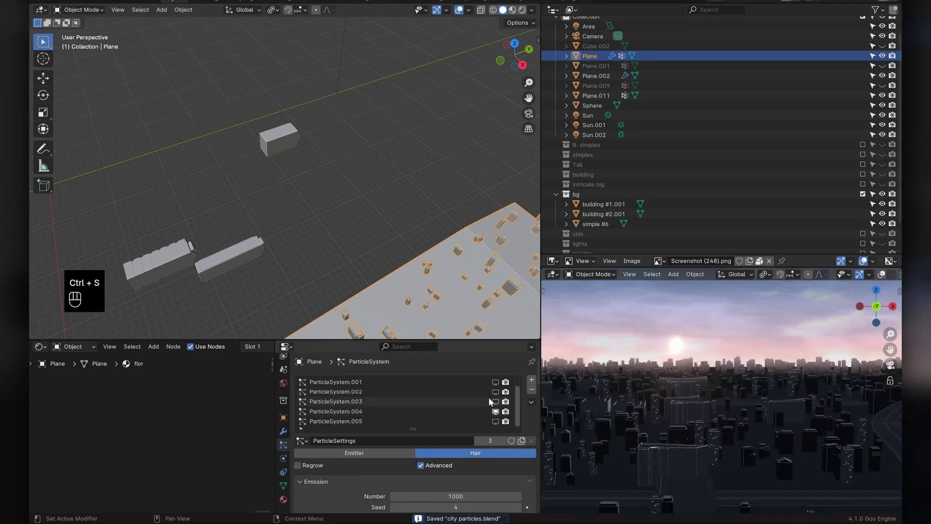
pyautogui.scroll(1, 497, 396)
pyautogui.hotkey('ctrl', 's')
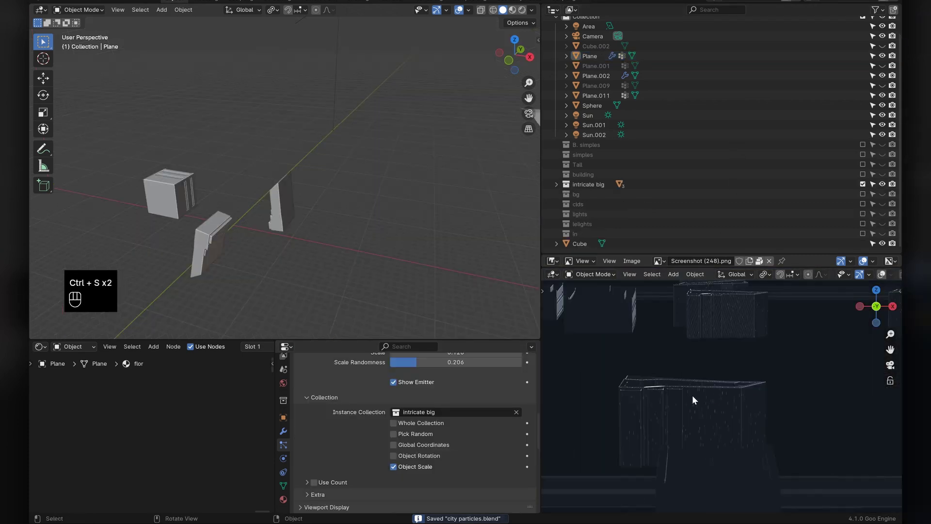
# Review ParticleSystem.004's render and emission settings, try other seed values for it, and save the file
pyautogui.scroll(6, 436, 426)
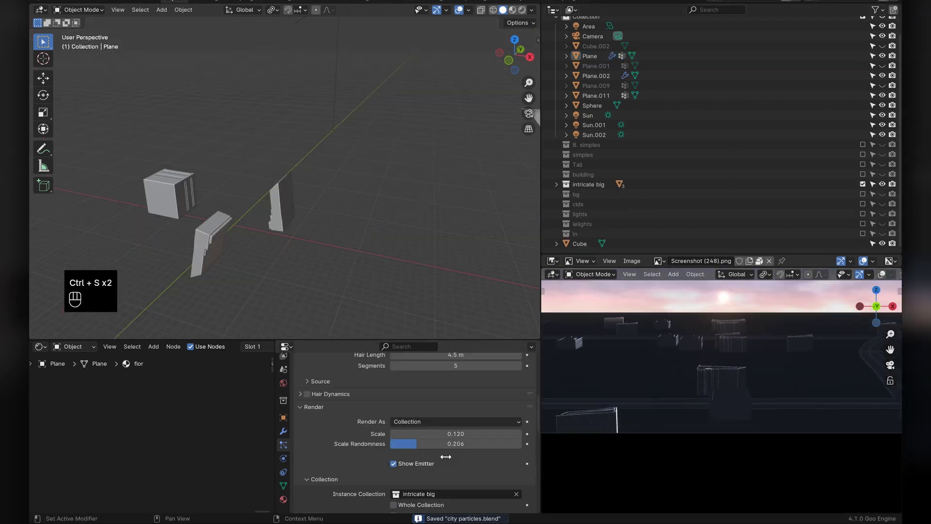
pyautogui.moveTo(277, 219); pyautogui.dragTo(254, 202, button='middle')
pyautogui.scroll(5, 732, 391)
pyautogui.scroll(3, 506, 461)
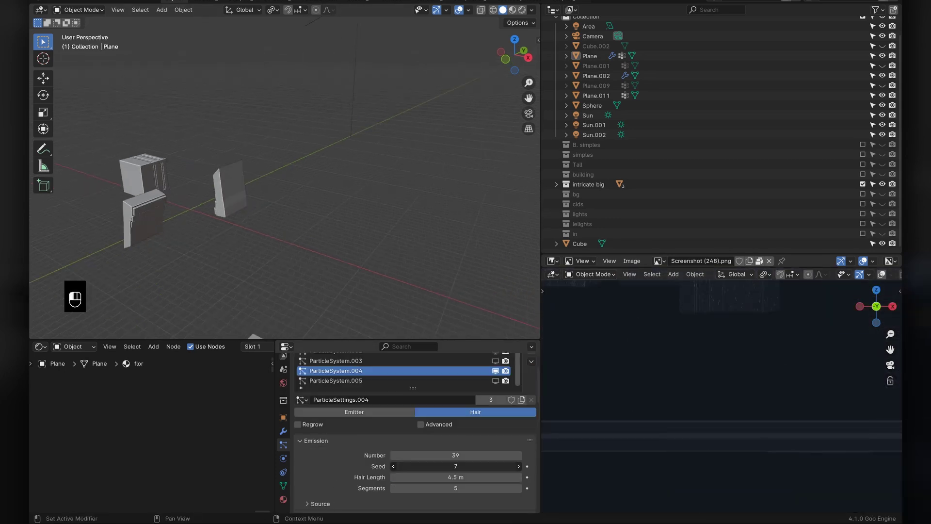
pyautogui.moveTo(502, 470); pyautogui.dragTo(572, 470)
pyautogui.rightClick(502, 470)
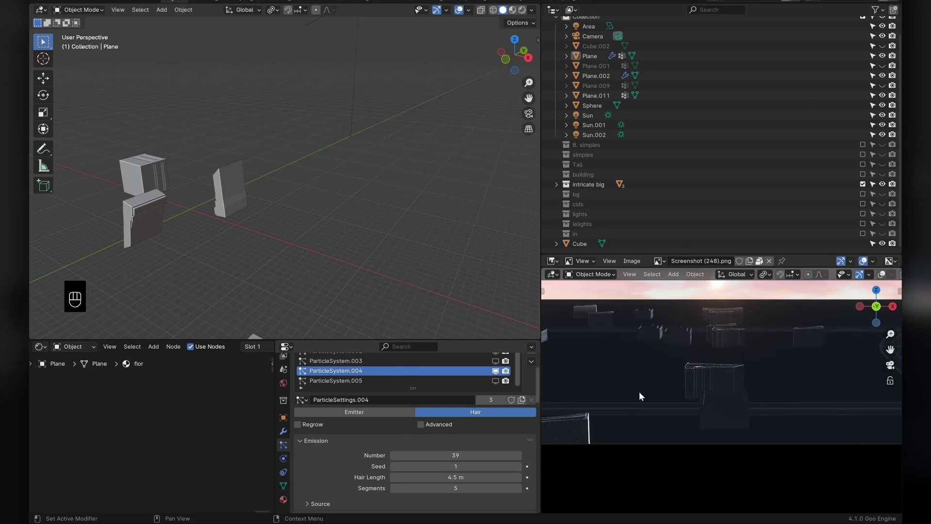
pyautogui.scroll(-3, 722, 357)
pyautogui.hotkey('ctrl', 's')
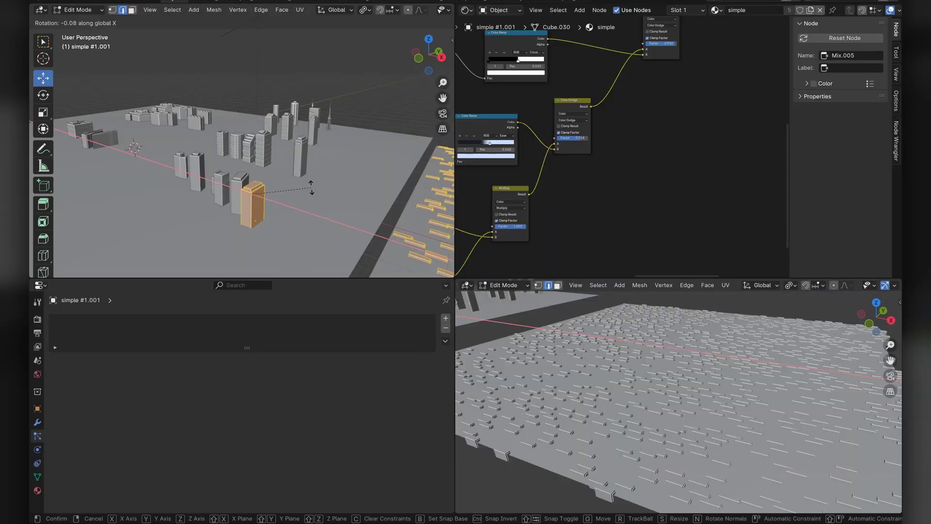
# Rotate the mesh of the simple #1.001 building by -90° about the global X axis
pyautogui.write('-90')
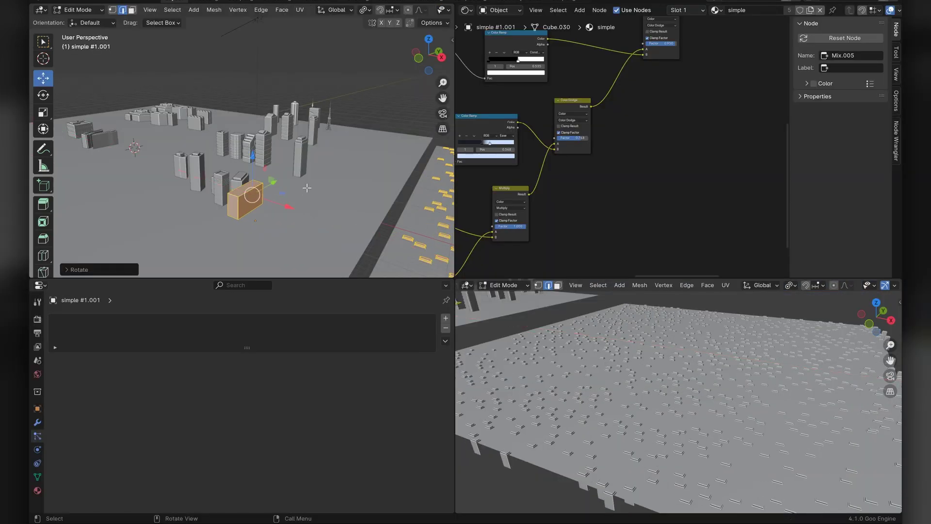
pyautogui.press('Return')
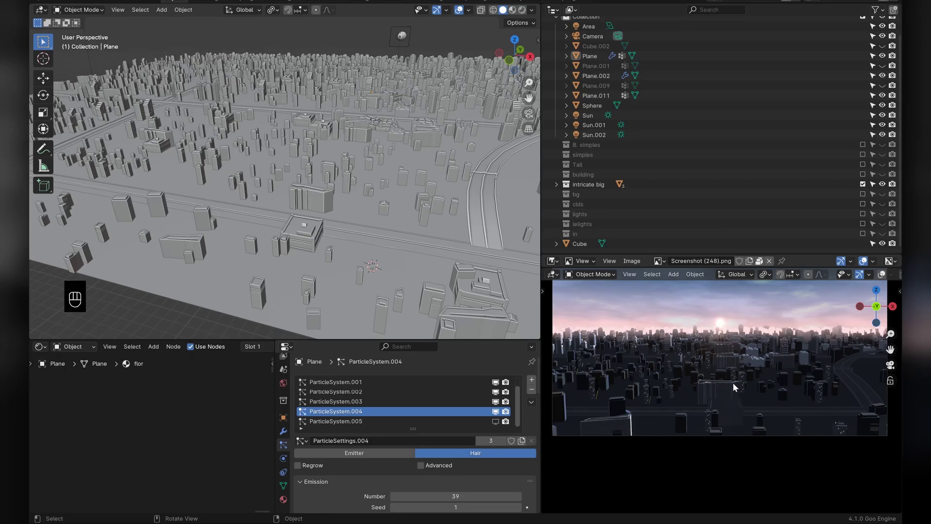
# Switch the viewport to Material Preview shading and inspect the glowing cube beside the intricate big building models
pyautogui.scroll(-8, 459, 222)
pyautogui.keyDown('shift'); pyautogui.moveTo(236, 215); pyautogui.dragTo(360, 220, button='middle'); pyautogui.keyUp('shift')
pyautogui.scroll(6, 361, 220)
pyautogui.keyDown('shift'); pyautogui.moveTo(249, 226); pyautogui.dragTo(526, 269, button='middle'); pyautogui.keyUp('shift')
pyautogui.click(522, 10)
pyautogui.click(513, 10)
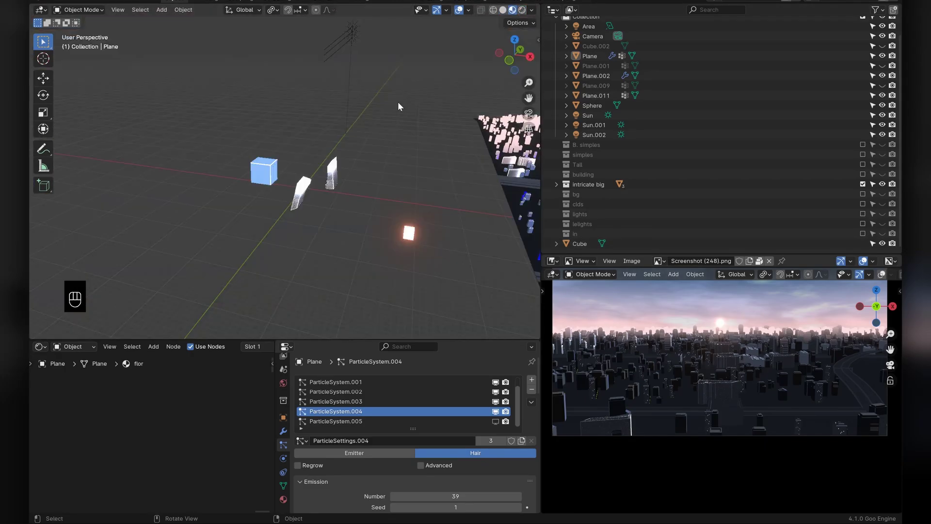
pyautogui.scroll(5, 376, 186)
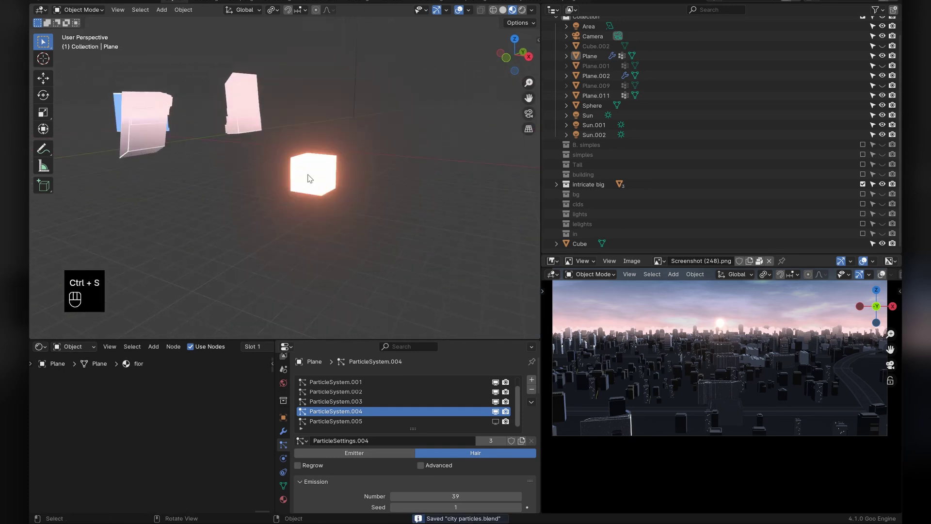
# Move the small glowing cube beside the intricate big building models
pyautogui.click(329, 180)
pyautogui.press('g')
pyautogui.click(314, 195)
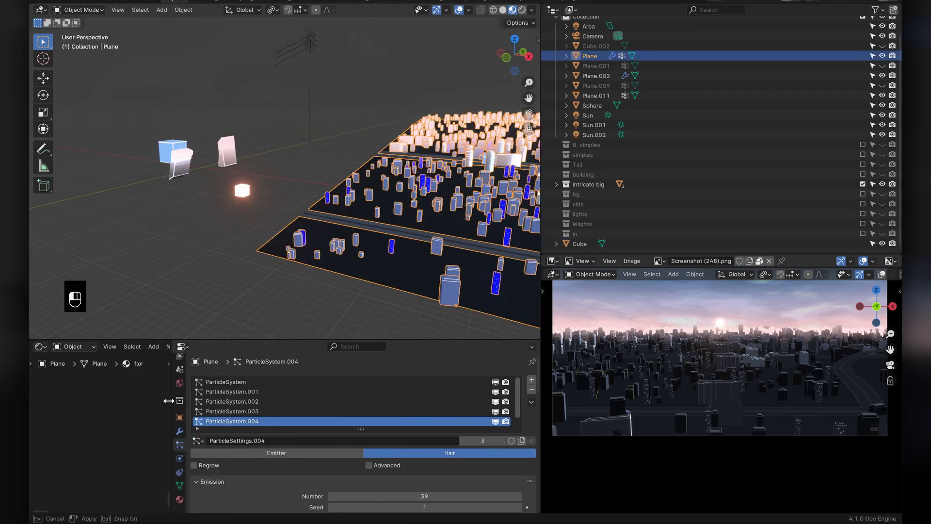
# Turn on viewport display of ParticleSystem.005 on the ground plane and save the file
pyautogui.click(480, 411)
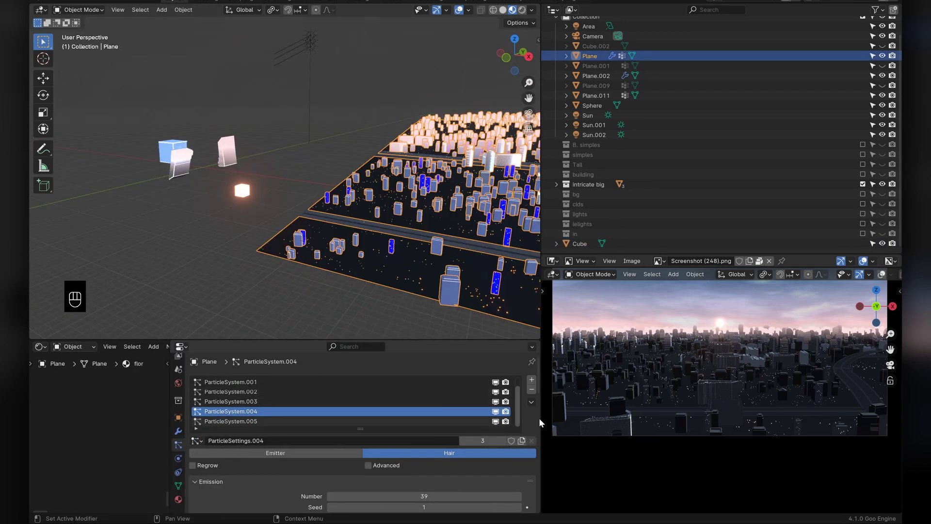
pyautogui.hotkey('ctrl', 's')
pyautogui.scroll(4, 762, 399)
pyautogui.scroll(1, 499, 409)
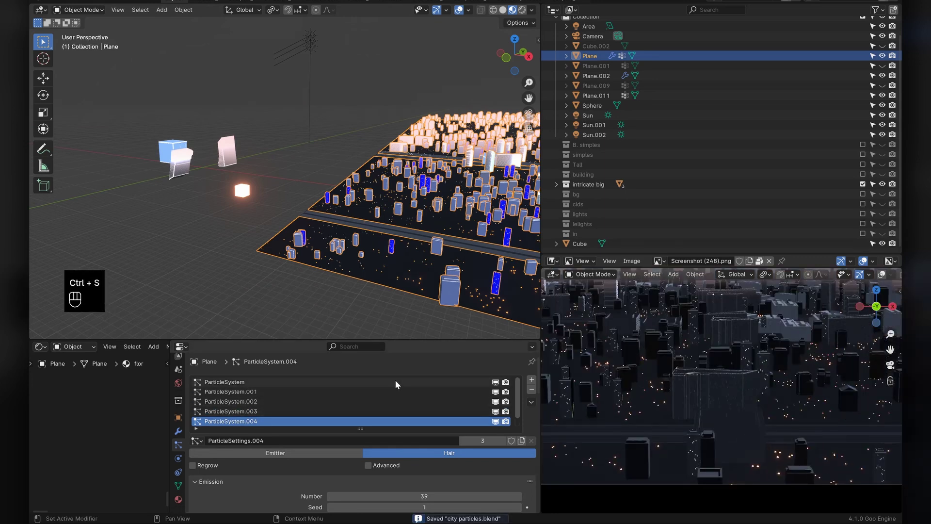
pyautogui.click(397, 383)
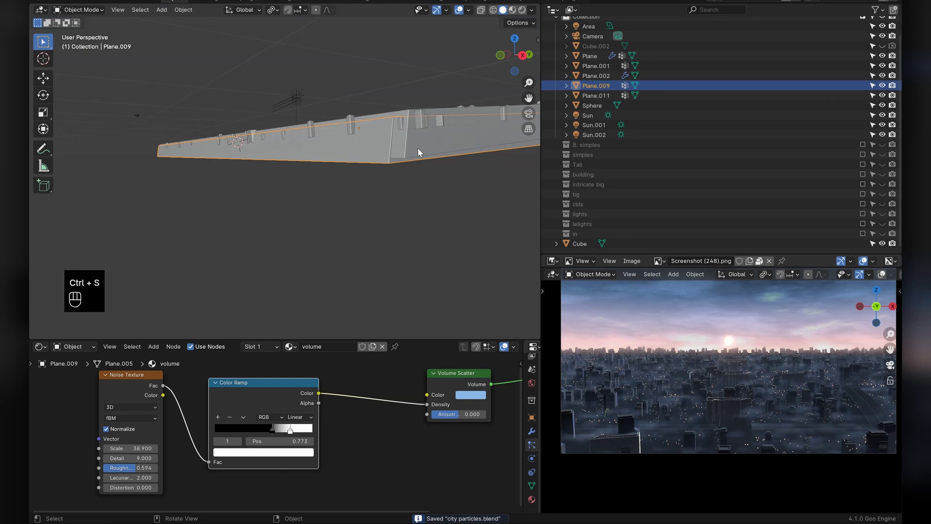
# Examine the Plane.009 fog volume around the city from several angles and save the file
pyautogui.moveTo(417, 147); pyautogui.dragTo(208, 266, button='middle')
pyautogui.moveTo(375, 241)
pyautogui.mouseDown(button='middle')
pyautogui.moveTo(266, 270)
pyautogui.moveTo(376, 255)
pyautogui.mouseUp(button='middle')
pyautogui.hotkey('ctrl', 's')
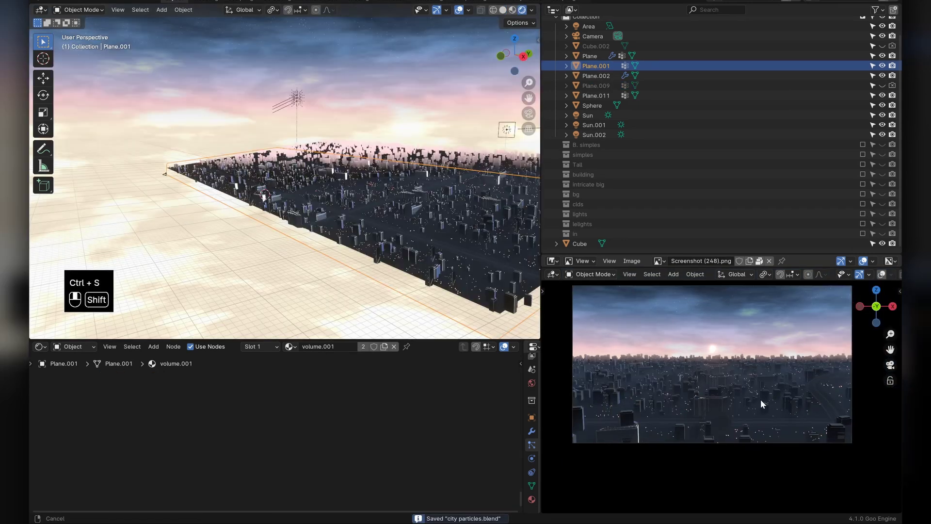
# Examine the city in the camera view and the node setup of Plane.001's volume.001 material
pyautogui.keyDown('shift'); pyautogui.moveTo(760, 399); pyautogui.dragTo(724, 376, button='middle'); pyautogui.keyUp('shift')
pyautogui.scroll(-20, 418, 426)
pyautogui.scroll(14, 354, 417)
pyautogui.moveTo(359, 409); pyautogui.dragTo(270, 472, button='middle')
pyautogui.scroll(5, 303, 472)
pyautogui.scroll(3, 303, 473)
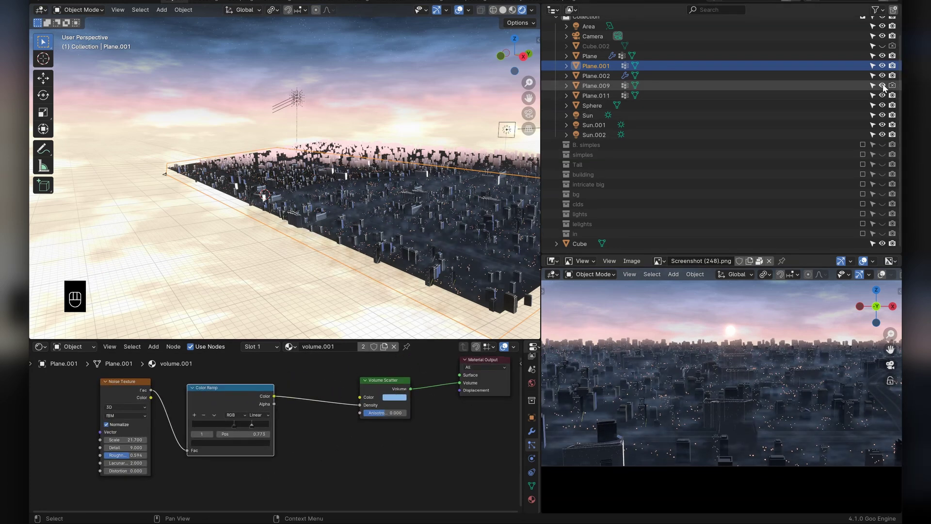
# Compare the camera view without Plane.009's fog, check the Color Ramp of the volume.001 material, and save the file
pyautogui.scroll(-1, 709, 388)
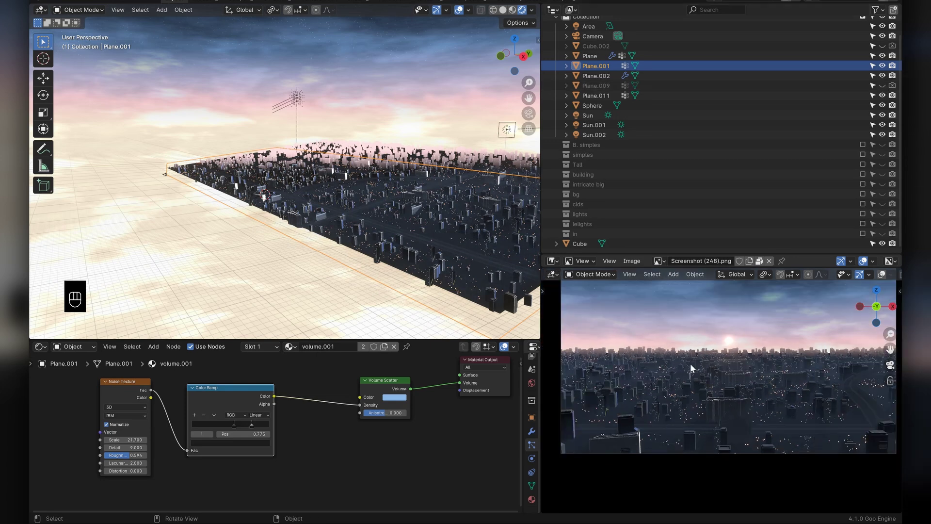
pyautogui.scroll(1, 701, 403)
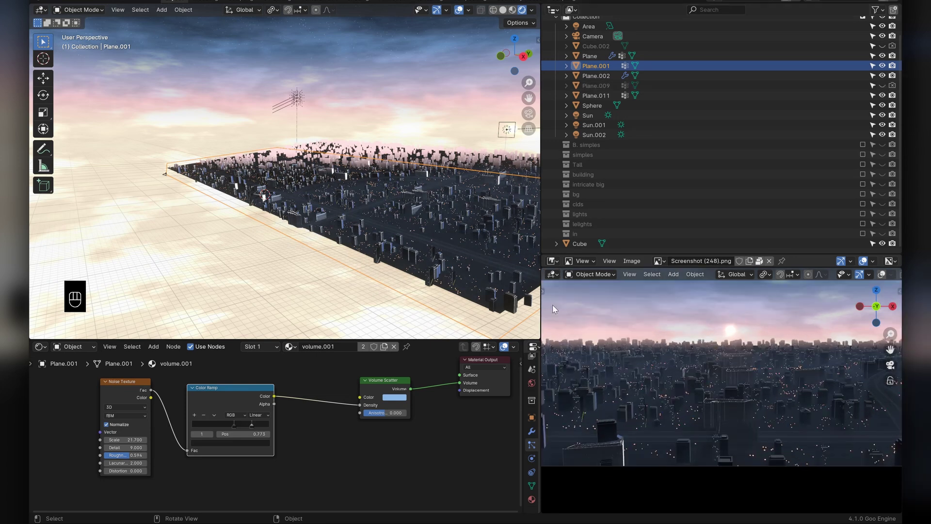
pyautogui.click(376, 382)
pyautogui.scroll(2, 265, 451)
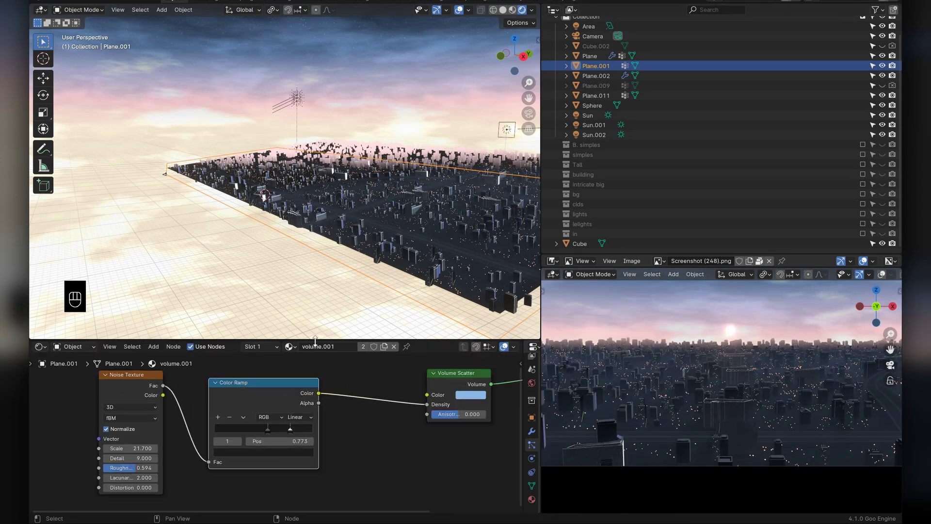
pyautogui.click(264, 452)
pyautogui.hotkey('ctrl', 's')
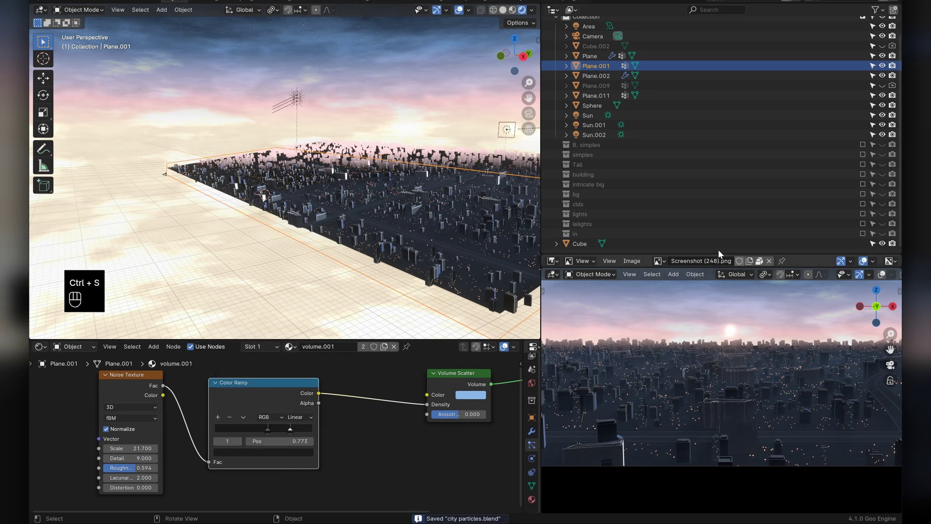
# Show Plane.009 in the viewport, check both Color Ramp stops of its volume material, and save the file
pyautogui.click(883, 85)
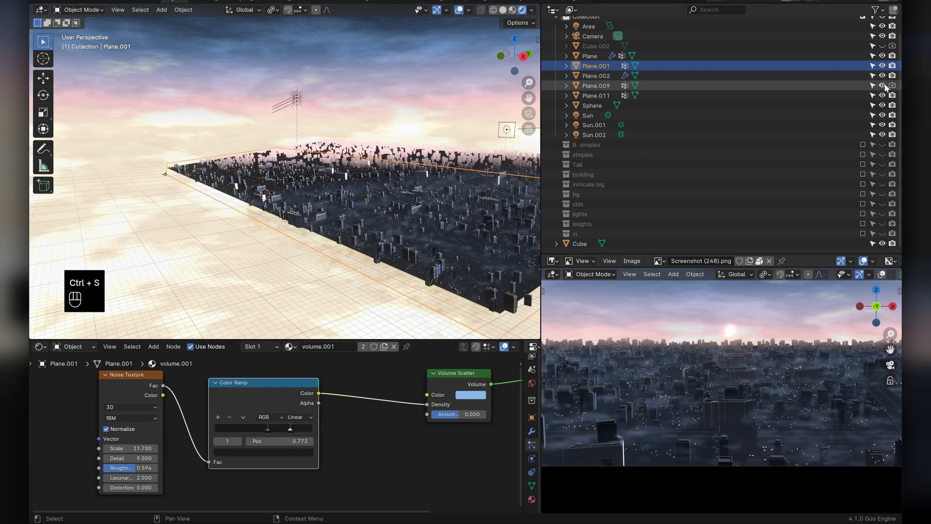
pyautogui.click(847, 87)
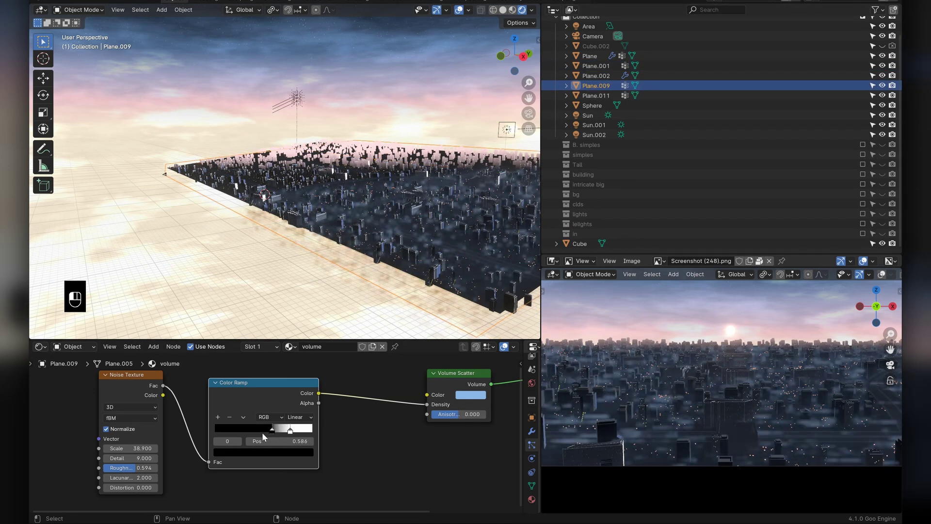
pyautogui.moveTo(271, 391); pyautogui.dragTo(285, 396)
pyautogui.rightClick(288, 396)
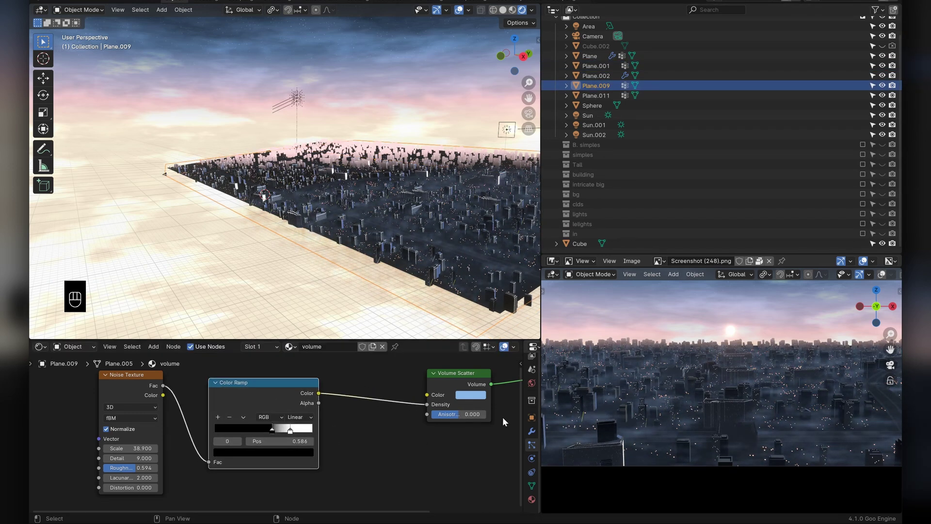
pyautogui.click(291, 429)
pyautogui.hotkey('ctrl', 's')
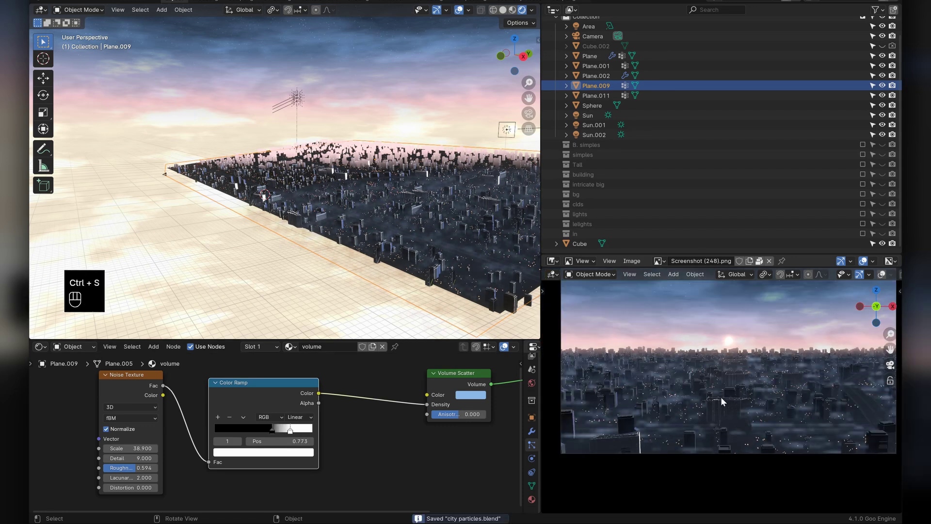
# Render the city scene from the camera and review the whole Render Result image
pyautogui.moveTo(343, 270); pyautogui.dragTo(334, 257, button='middle')
pyautogui.click(502, 10)
pyautogui.moveTo(398, 154); pyautogui.dragTo(269, 234, button='middle')
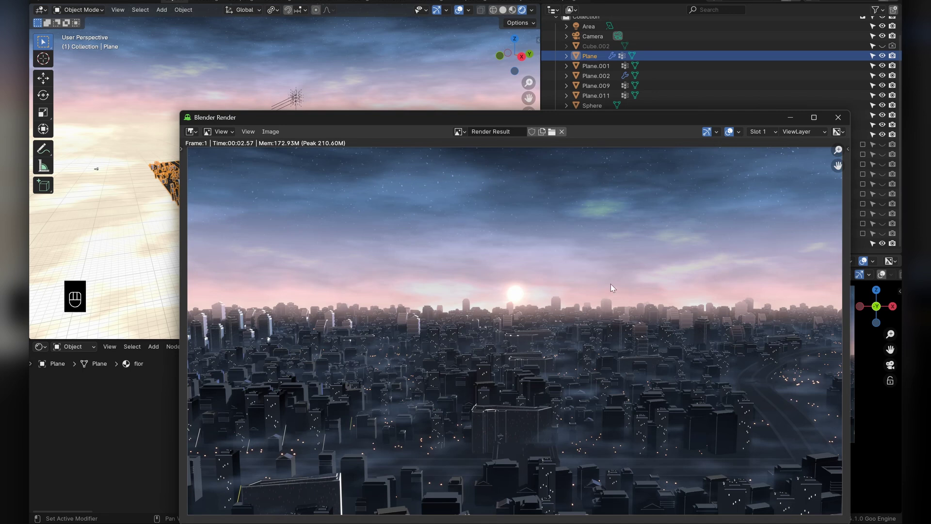
pyautogui.scroll(-1, 818, 174)
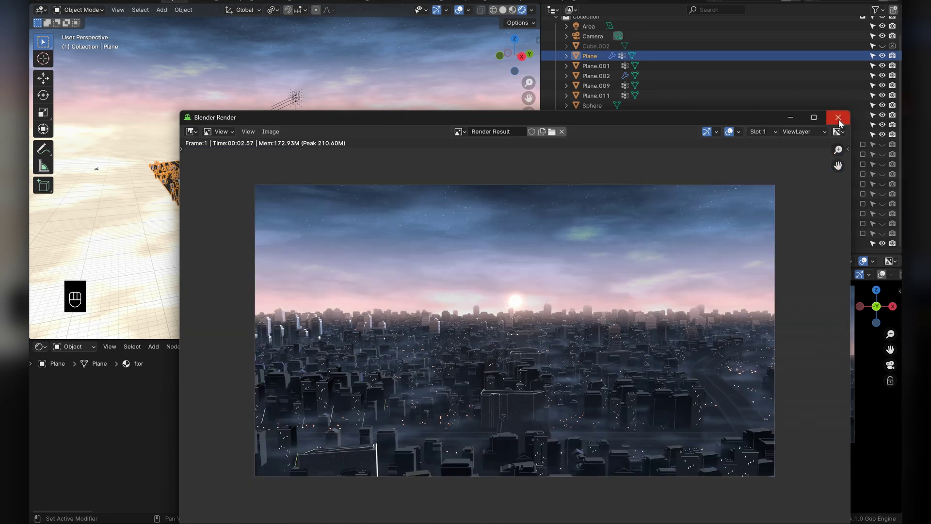
# Save the file and examine the street lamp model and its glowing light up close in both viewports
pyautogui.hotkey('ctrl', 's')
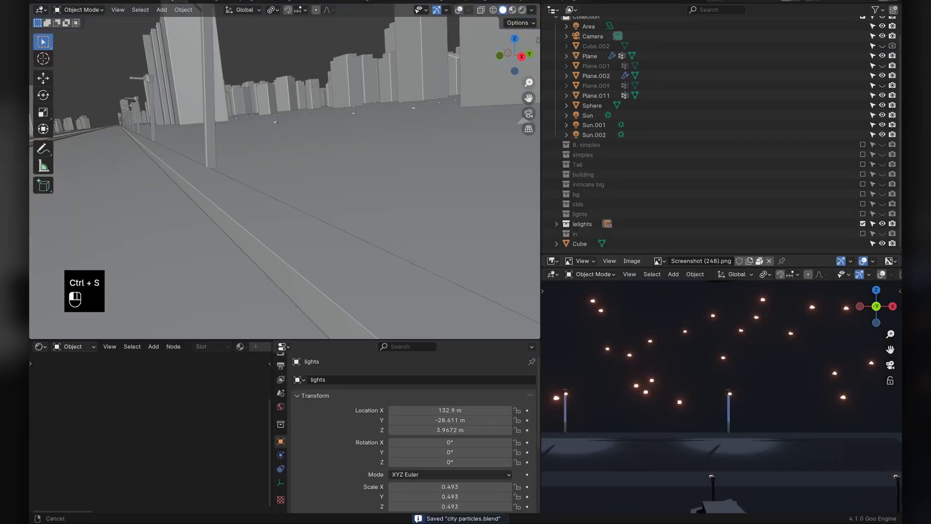
pyautogui.keyDown('shift'); pyautogui.moveTo(310, 112); pyautogui.dragTo(304, 111, button='middle'); pyautogui.keyUp('shift')
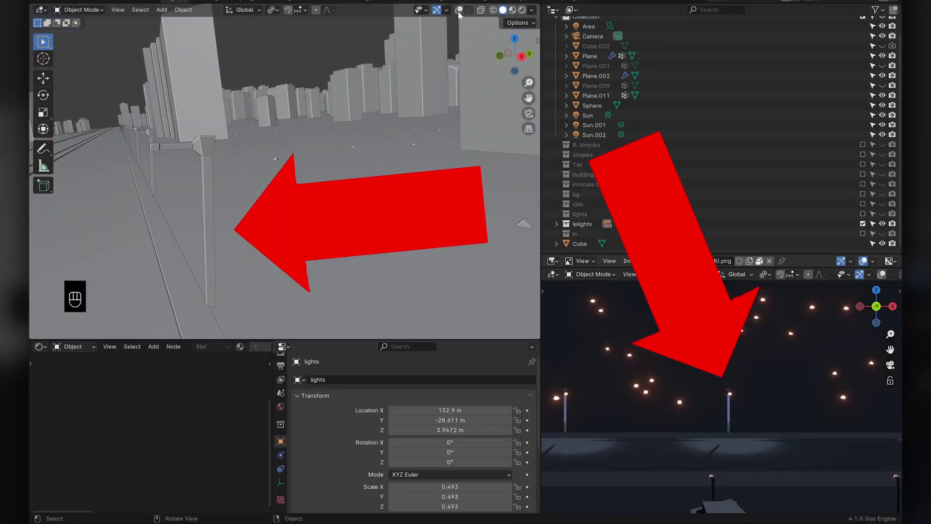
pyautogui.click(198, 148)
pyautogui.press('g')
pyautogui.click(263, 132)
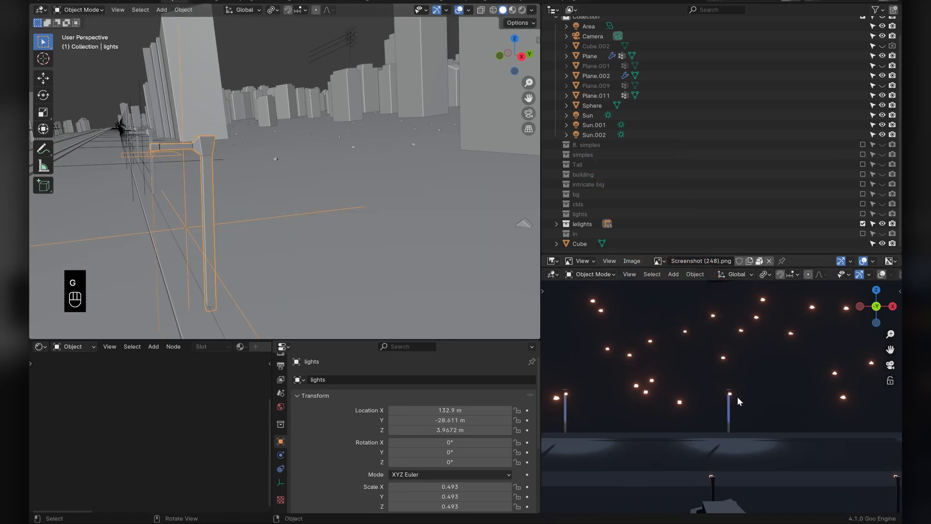
pyautogui.scroll(2, 732, 402)
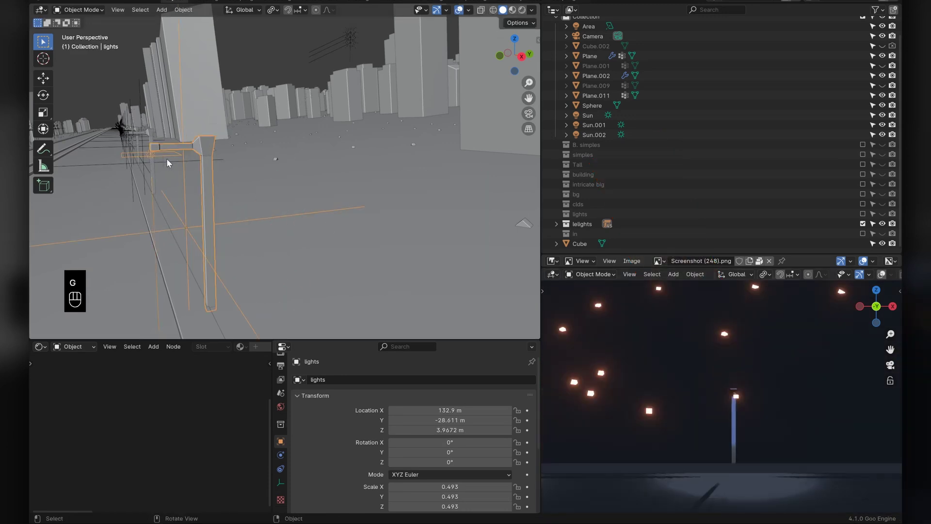
# Review the rows of street lamps along the road and in the camera view, and save the file
pyautogui.click(151, 155)
pyautogui.scroll(-12, 196, 163)
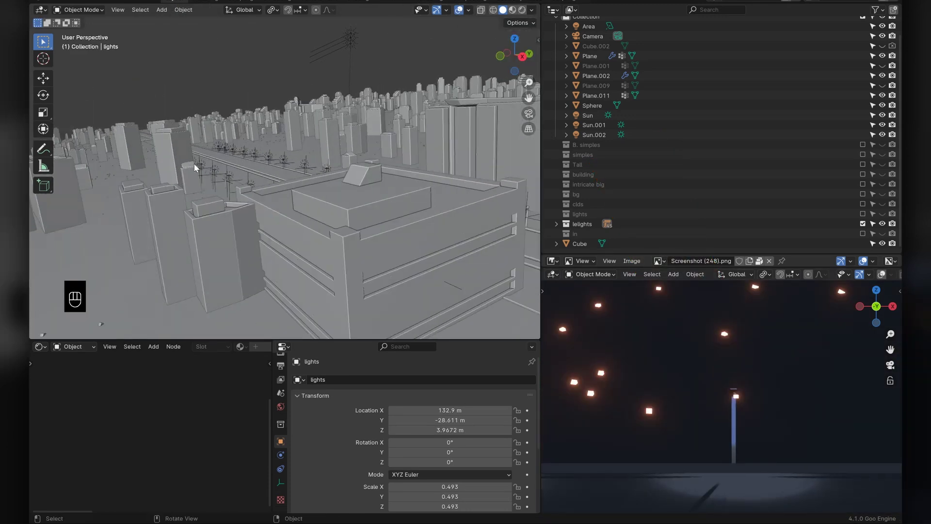
pyautogui.scroll(-6, 753, 417)
pyautogui.press('KP_0')
pyautogui.hotkey('ctrl', 's')
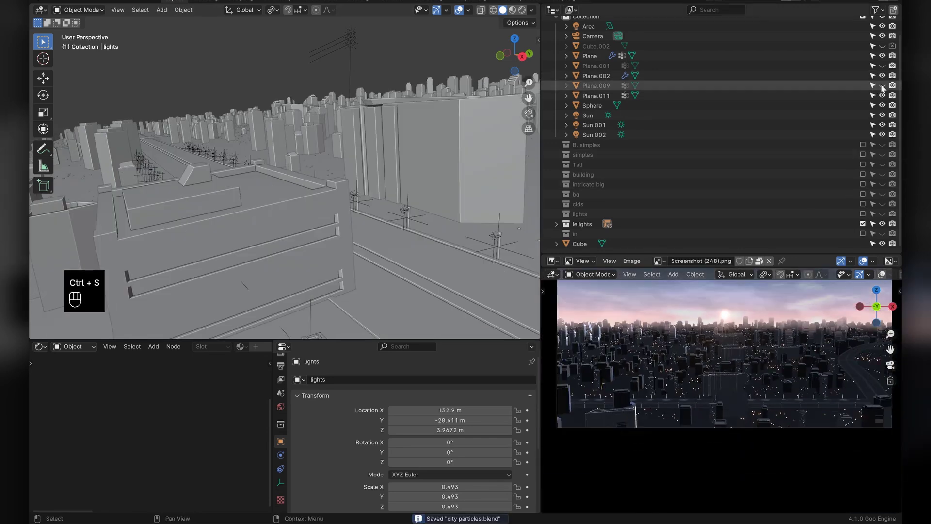
# Show Plane.001, Plane.009 and Cube.002 in the viewport, enable the Tall collection, and save the file
pyautogui.click(882, 66)
pyautogui.hotkey('ctrl', 's')
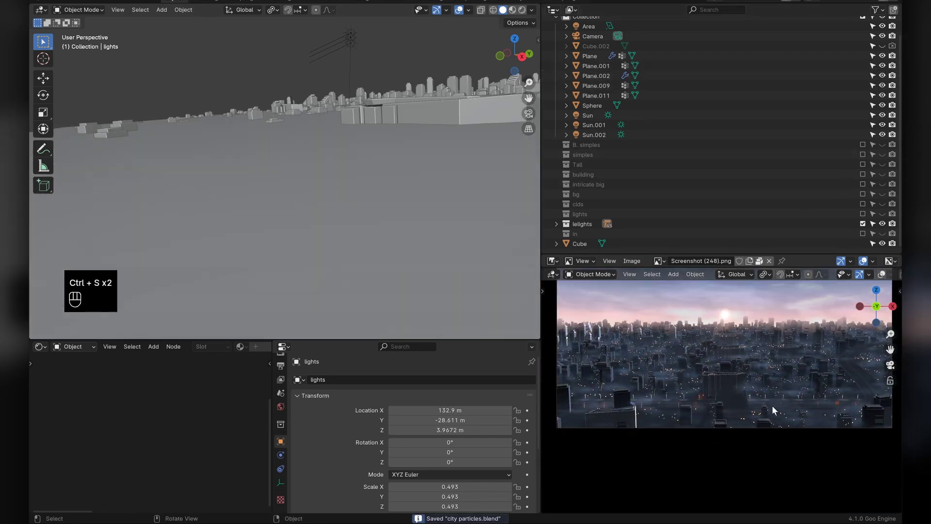
pyautogui.click(863, 165)
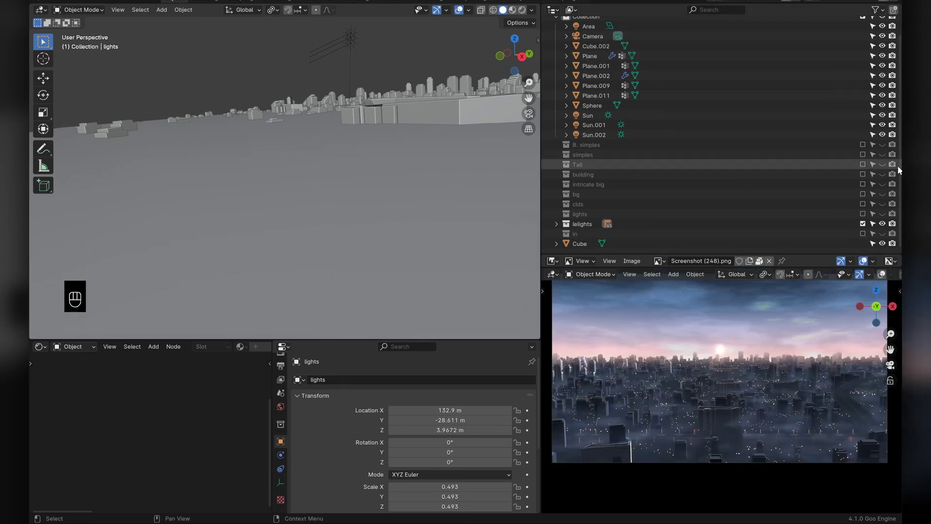
pyautogui.click(883, 165)
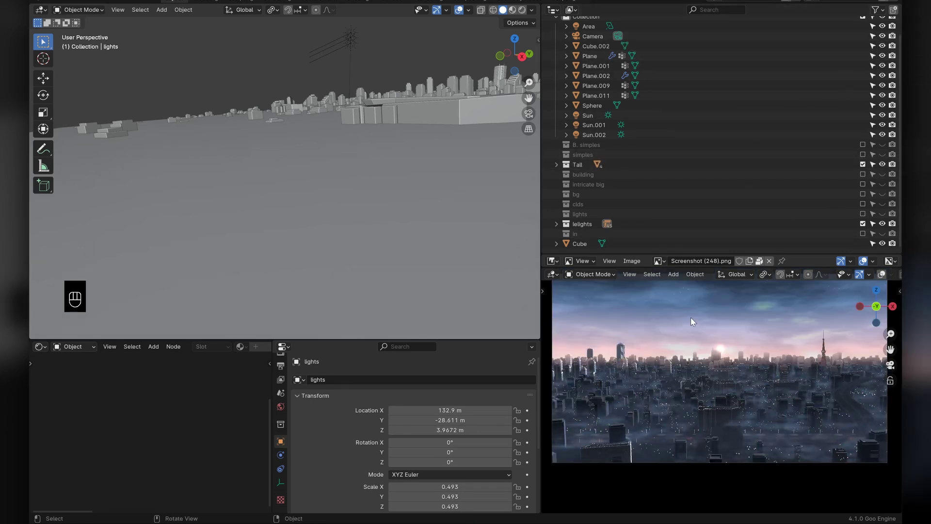
pyautogui.hotkey('ctrl', 's')
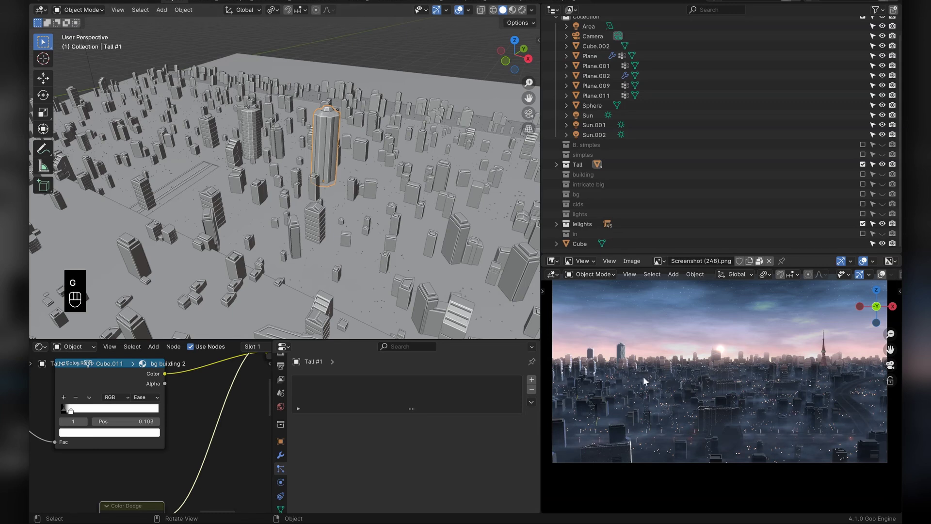
# Examine the tall background buildings up close and try moving building #4 in front of the sun
pyautogui.scroll(4, 643, 381)
pyautogui.keyDown('shift'); pyautogui.moveTo(643, 381); pyautogui.dragTo(794, 423, button='middle'); pyautogui.keyUp('shift')
pyautogui.keyDown('shift'); pyautogui.moveTo(582, 339); pyautogui.dragTo(706, 401, button='middle'); pyautogui.keyUp('shift')
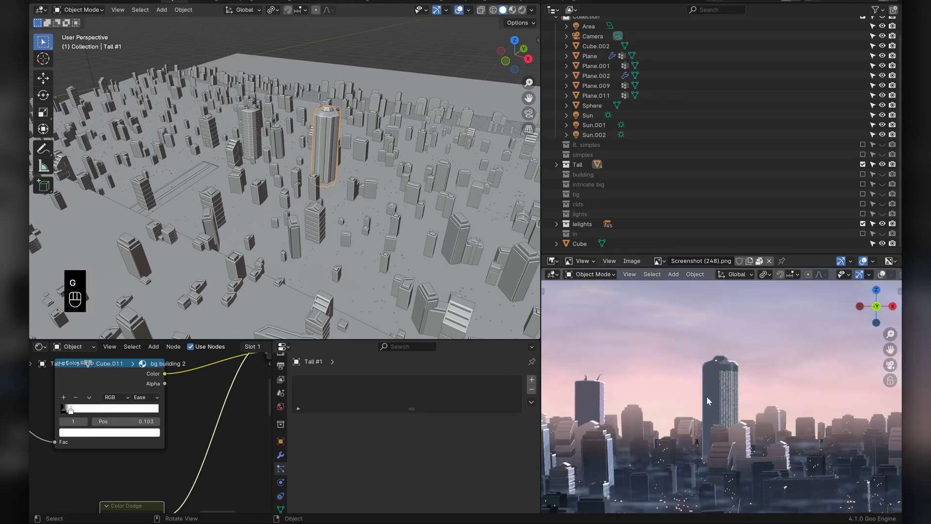
pyautogui.click(593, 395)
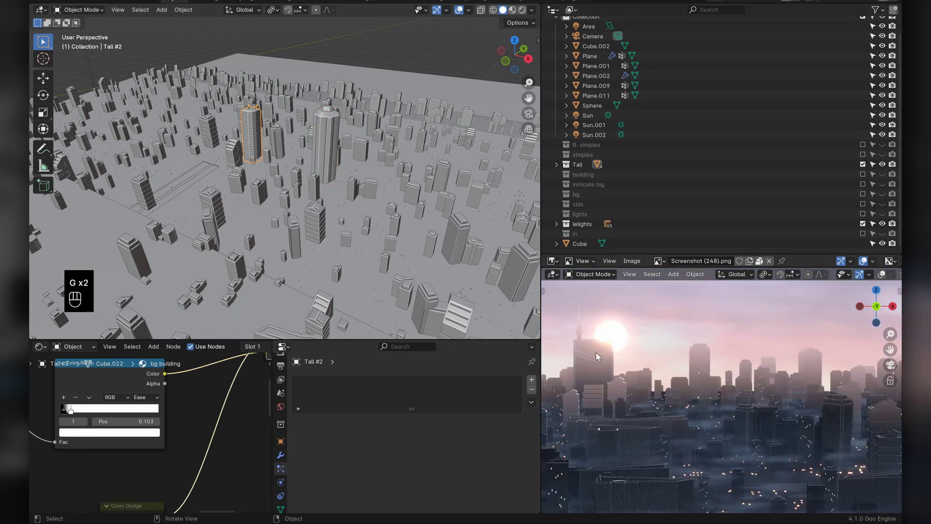
pyautogui.click(598, 356)
pyautogui.press('g')
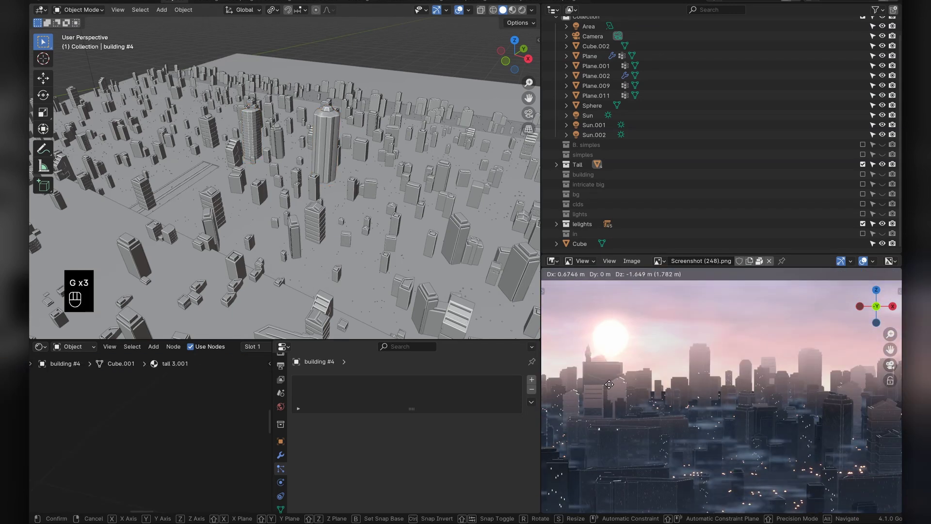
pyautogui.rightClick(604, 346)
# Move the Tower down by about 1.4 m in the city skyline and save the file
pyautogui.scroll(-3, 630, 372)
pyautogui.hotkey('ctrl', 's')
pyautogui.hotkey('ctrl', 'shift', 'z')
pyautogui.hotkey('ctrl', 'shift', 'z')
pyautogui.press('g')
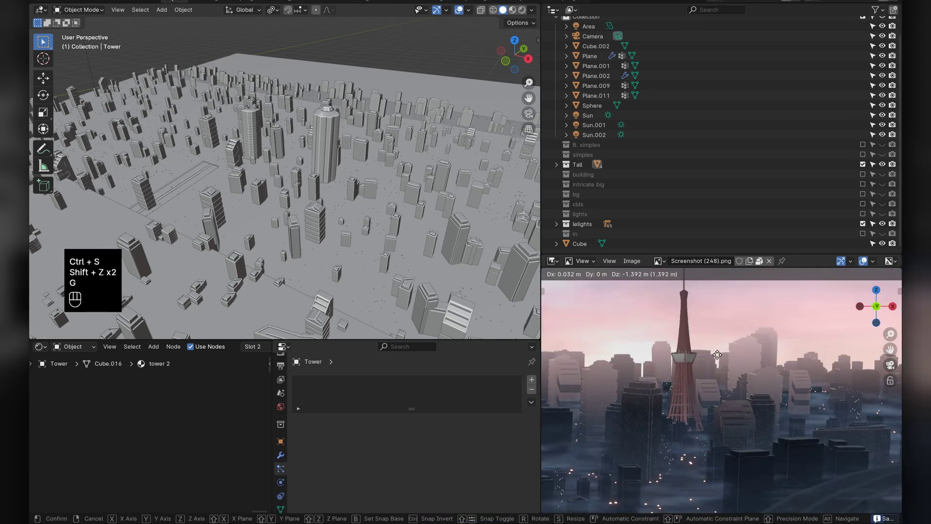
pyautogui.click(725, 364)
pyautogui.press('g')
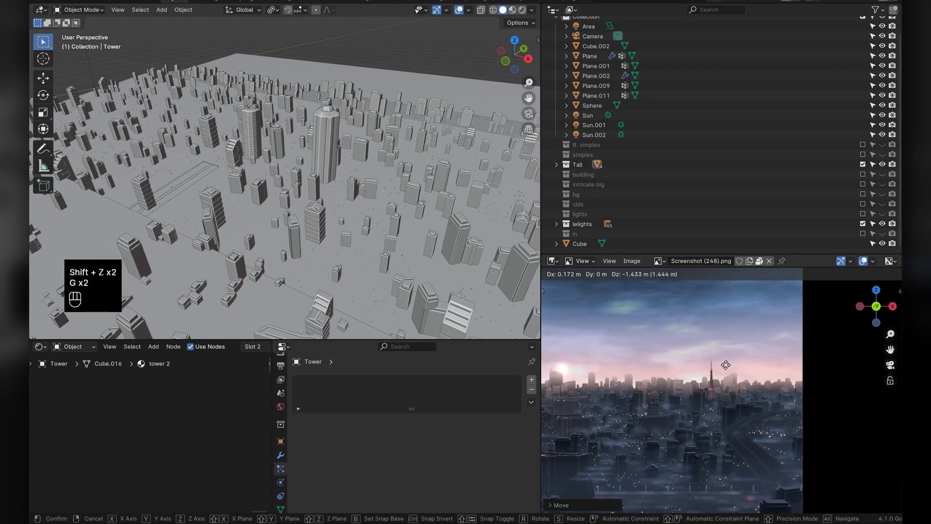
pyautogui.click(778, 392)
pyautogui.hotkey('ctrl', 's')
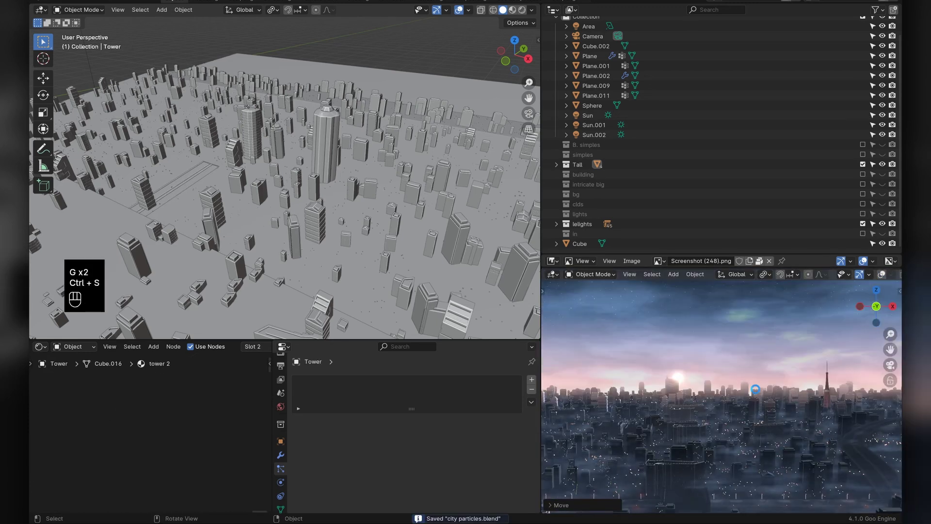